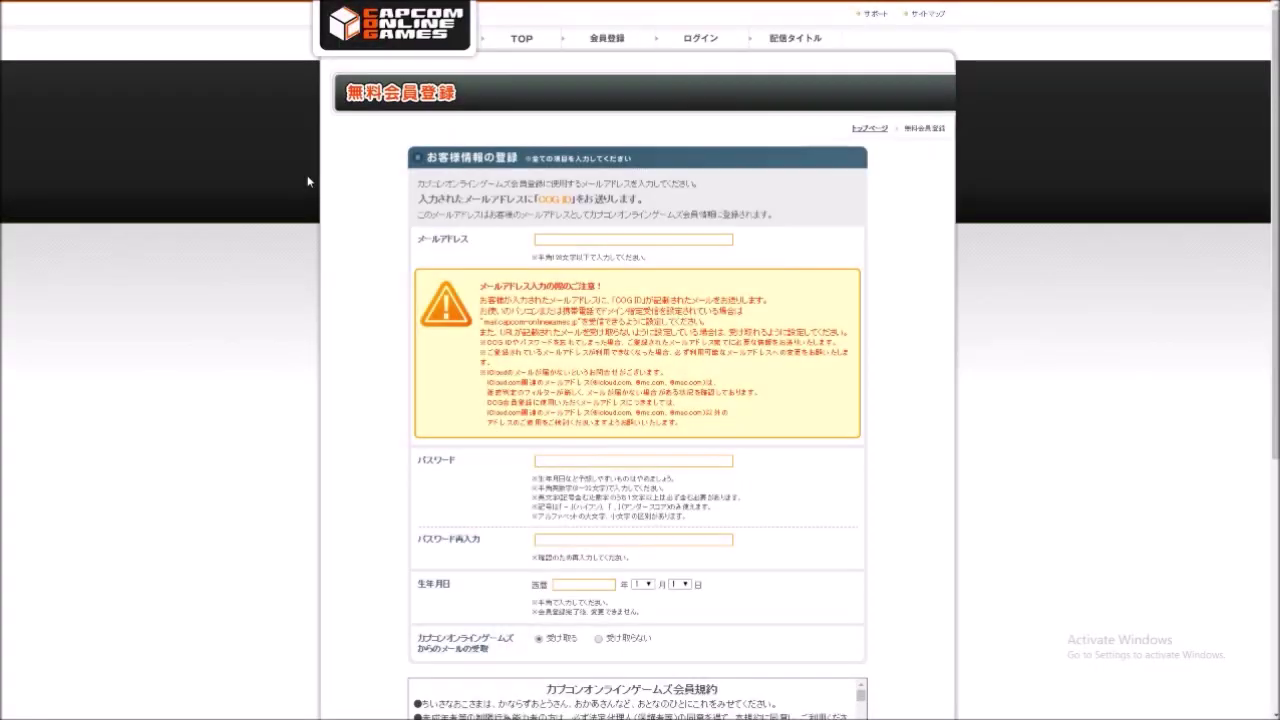
Translate the Capcom Online Games registration form into English.
{"action": "scroll", "coordinate": [308, 178], "scroll_direction": "down", "scroll_amount": 1}
{"action": "scroll", "coordinate": [307, 181], "scroll_direction": "down", "scroll_amount": 2}
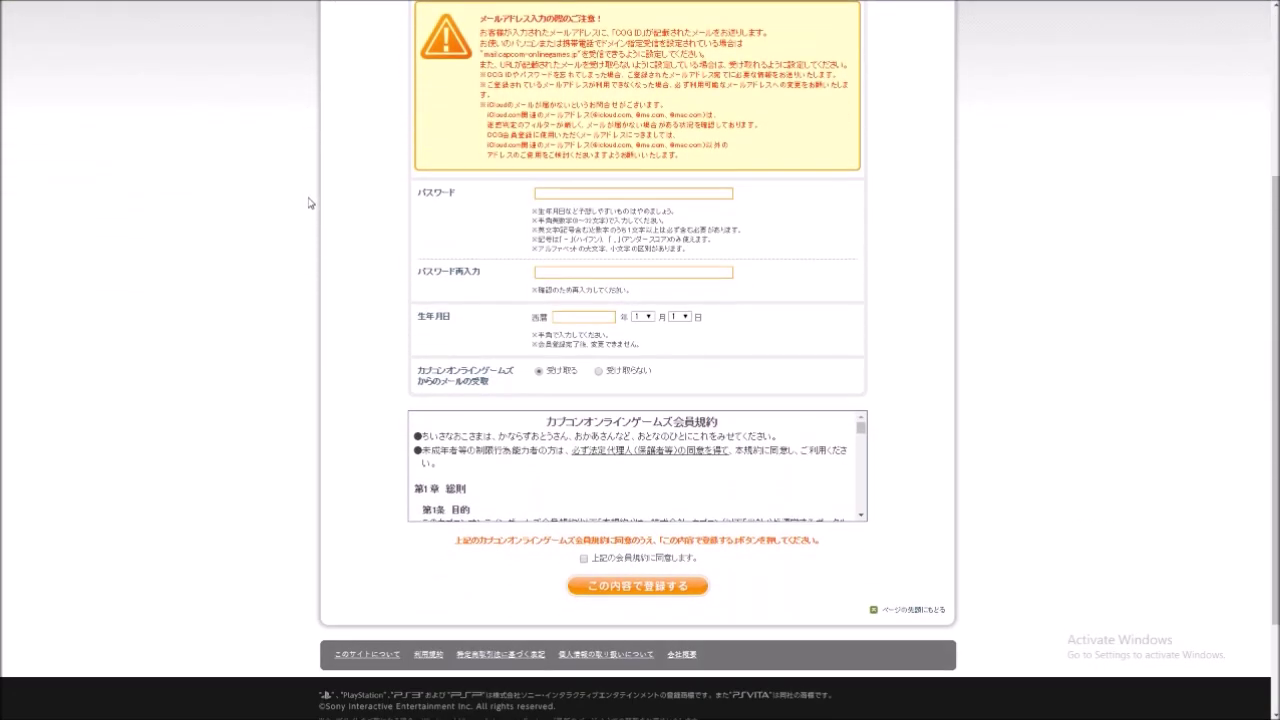
{"action": "scroll", "coordinate": [308, 203], "scroll_direction": "down", "scroll_amount": 1}
{"action": "scroll", "coordinate": [310, 203], "scroll_direction": "up", "scroll_amount": 4}
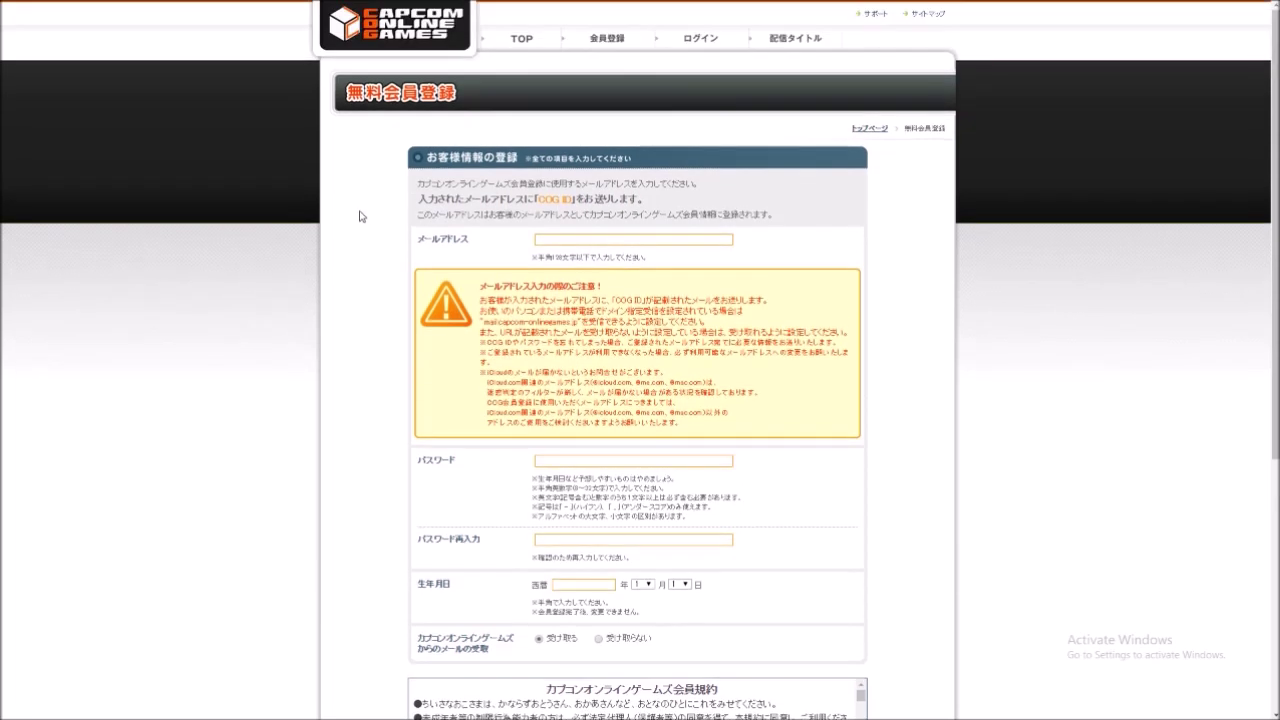
{"action": "right_click", "coordinate": [364, 212]}
{"action": "left_click", "coordinate": [398, 344]}
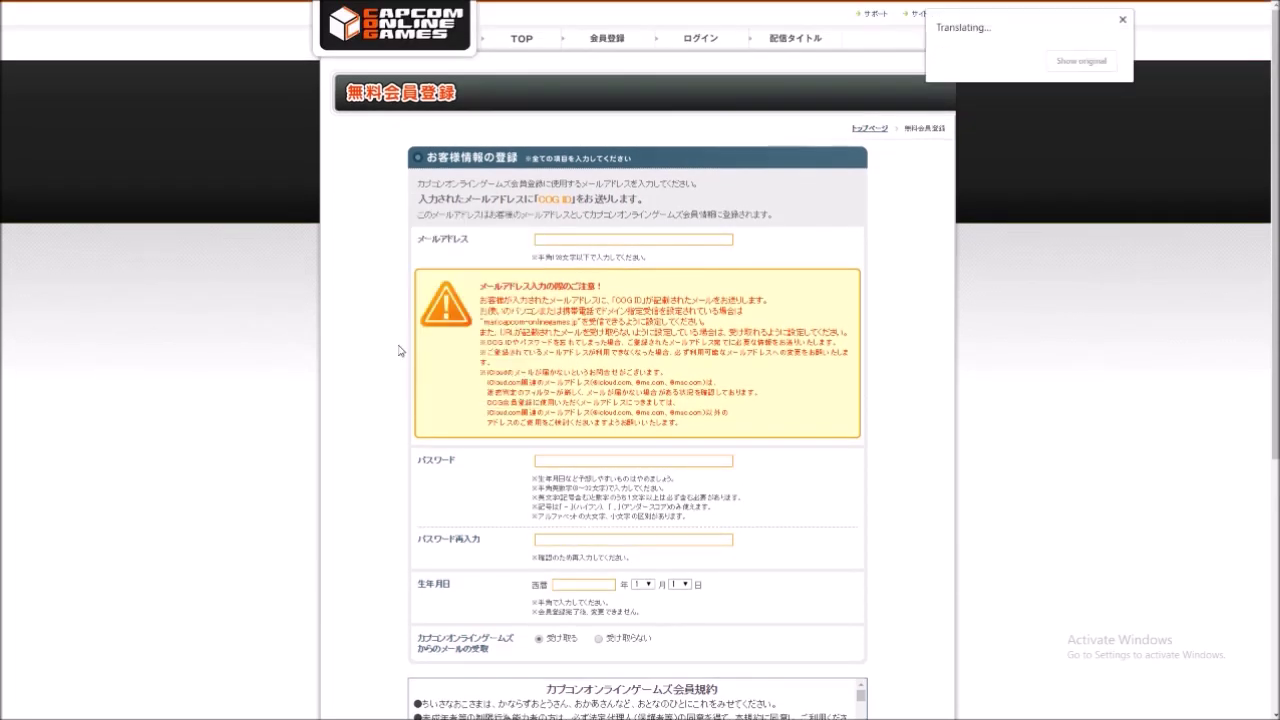
{"action": "left_click", "coordinate": [1123, 20]}
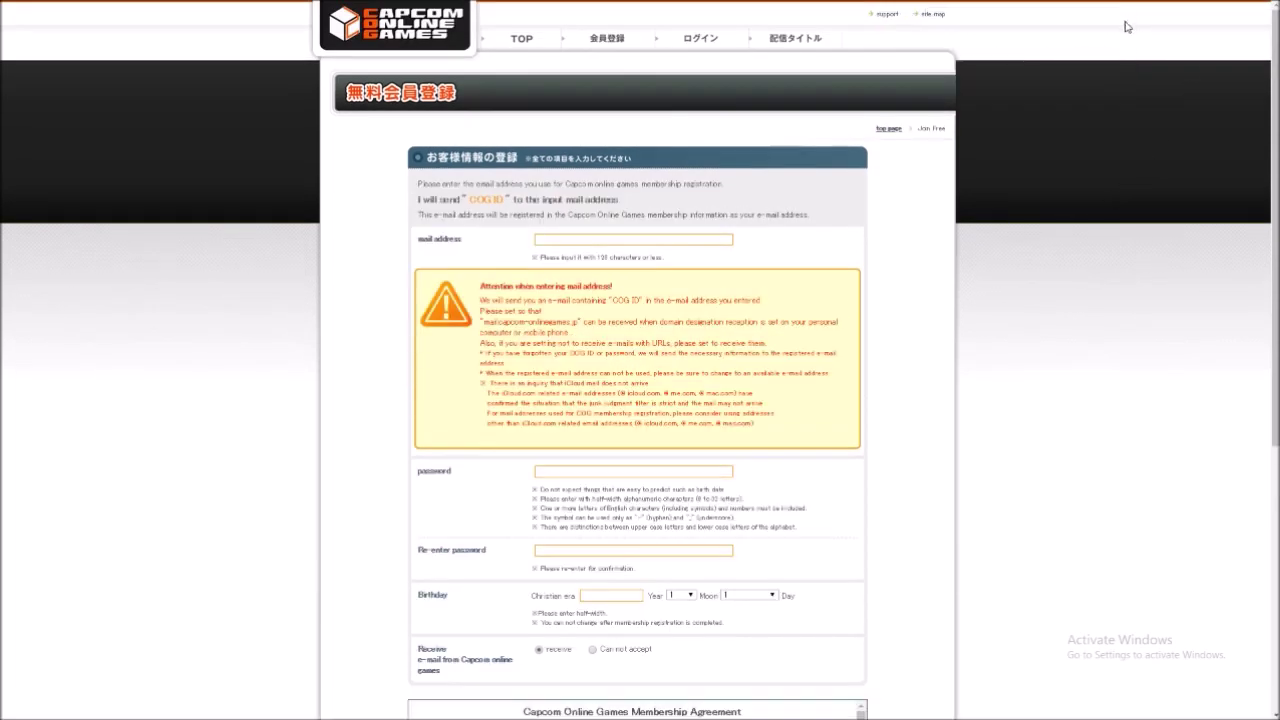
Enter the e-mail address and password twice, then start filling in the birth year.
{"action": "left_click", "coordinate": [541, 240]}
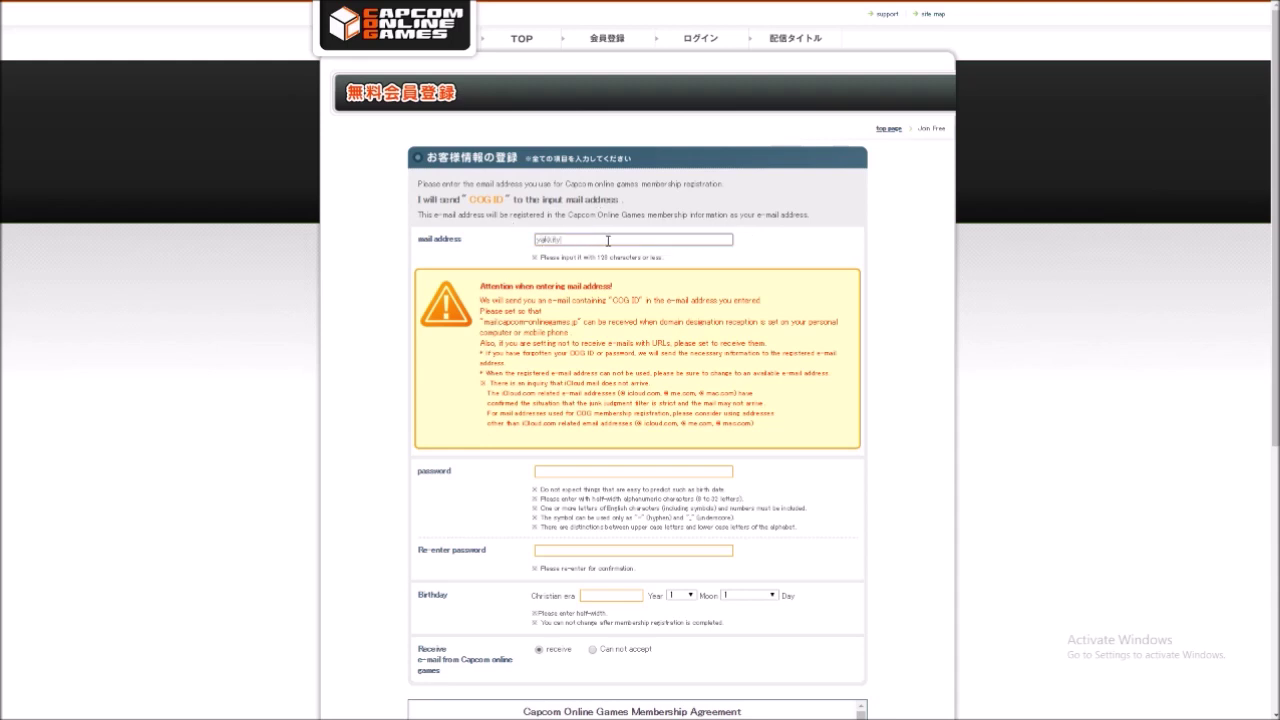
{"action": "type", "text": "@email.com"}
{"action": "left_click", "coordinate": [575, 471]}
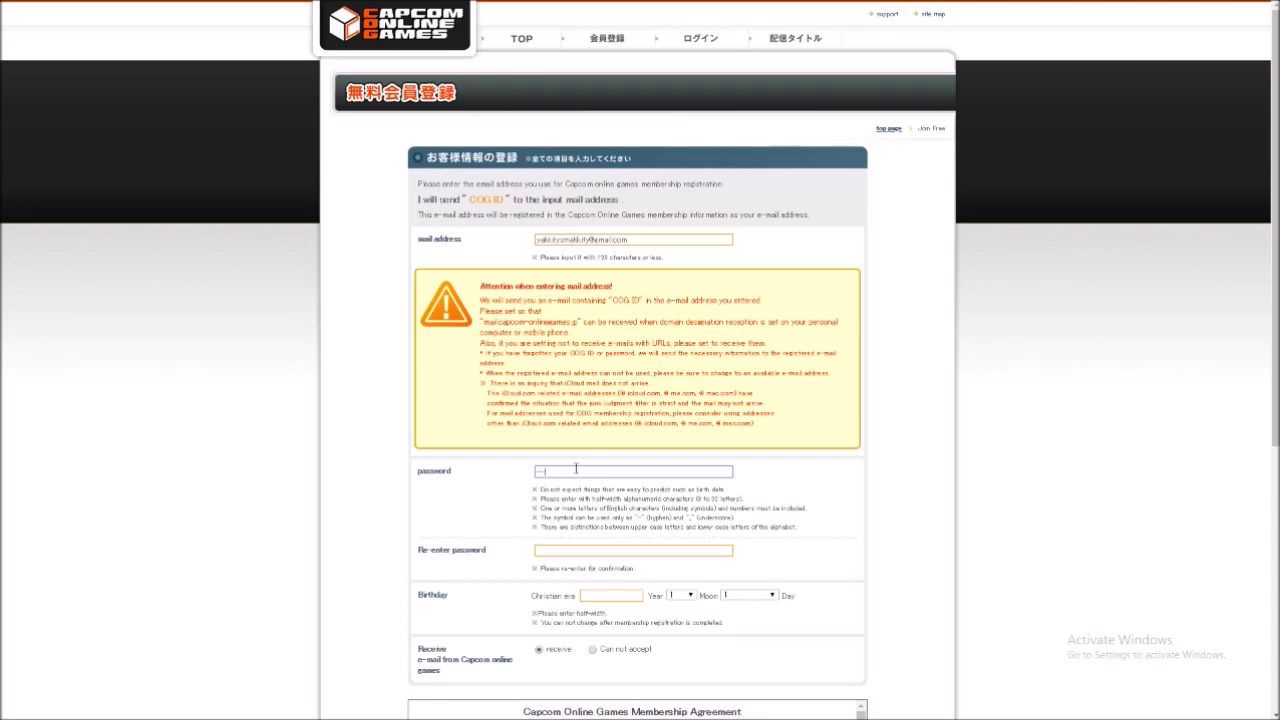
{"action": "left_click", "coordinate": [555, 549]}
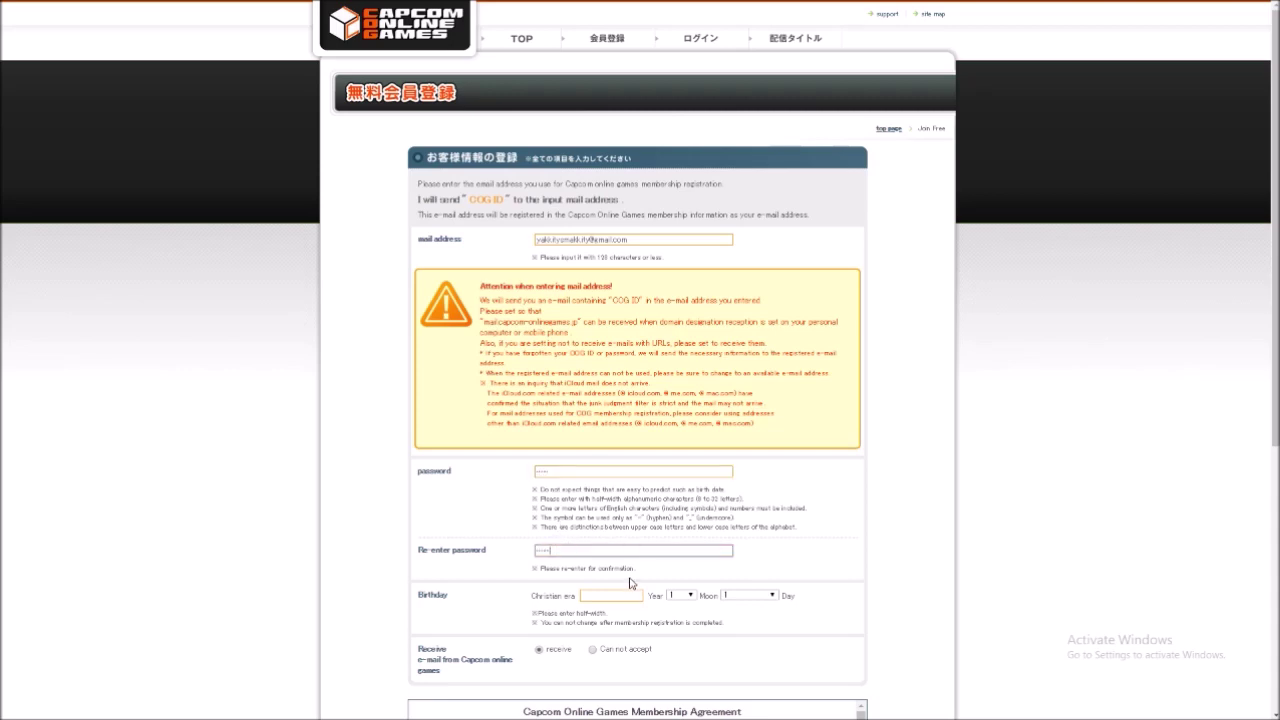
{"action": "scroll", "coordinate": [631, 581], "scroll_direction": "down", "scroll_amount": 1}
{"action": "left_click", "coordinate": [617, 528]}
{"action": "type", "text": "1"}
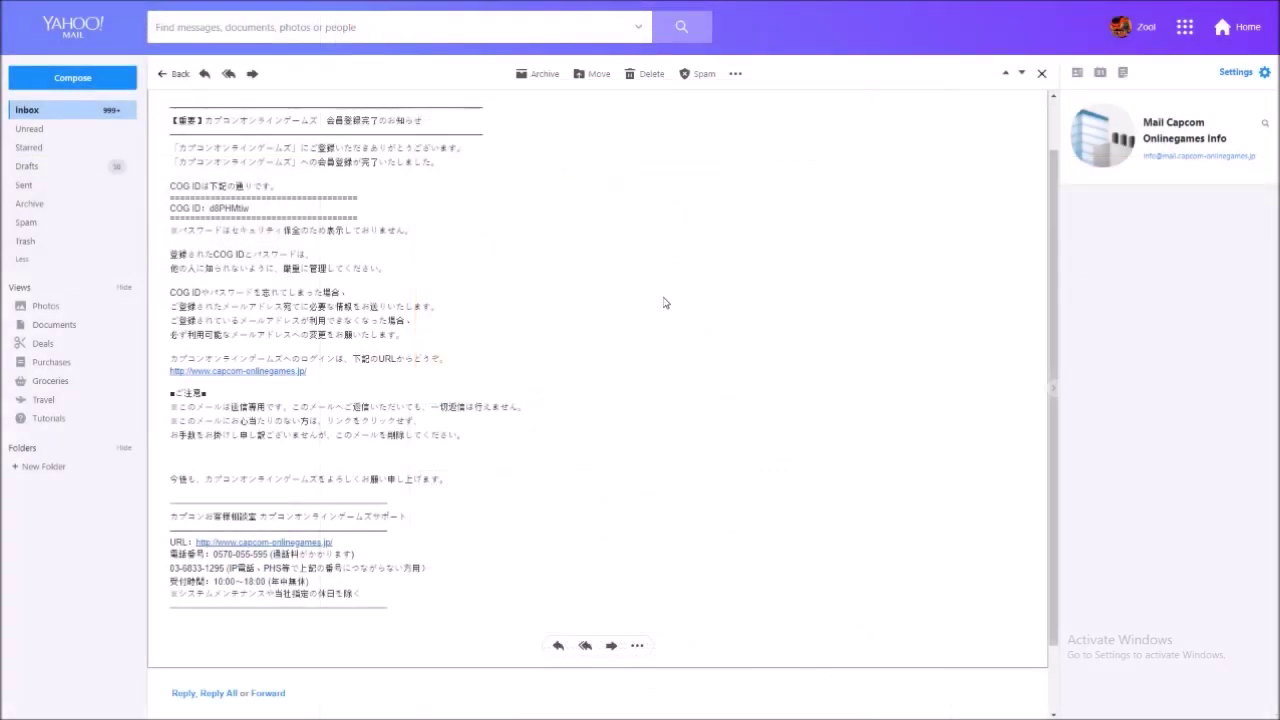
Highlight the COG ID line in the Capcom email and translate the email into English.
{"action": "right_click", "coordinate": [665, 302]}
{"action": "left_click", "coordinate": [605, 353]}
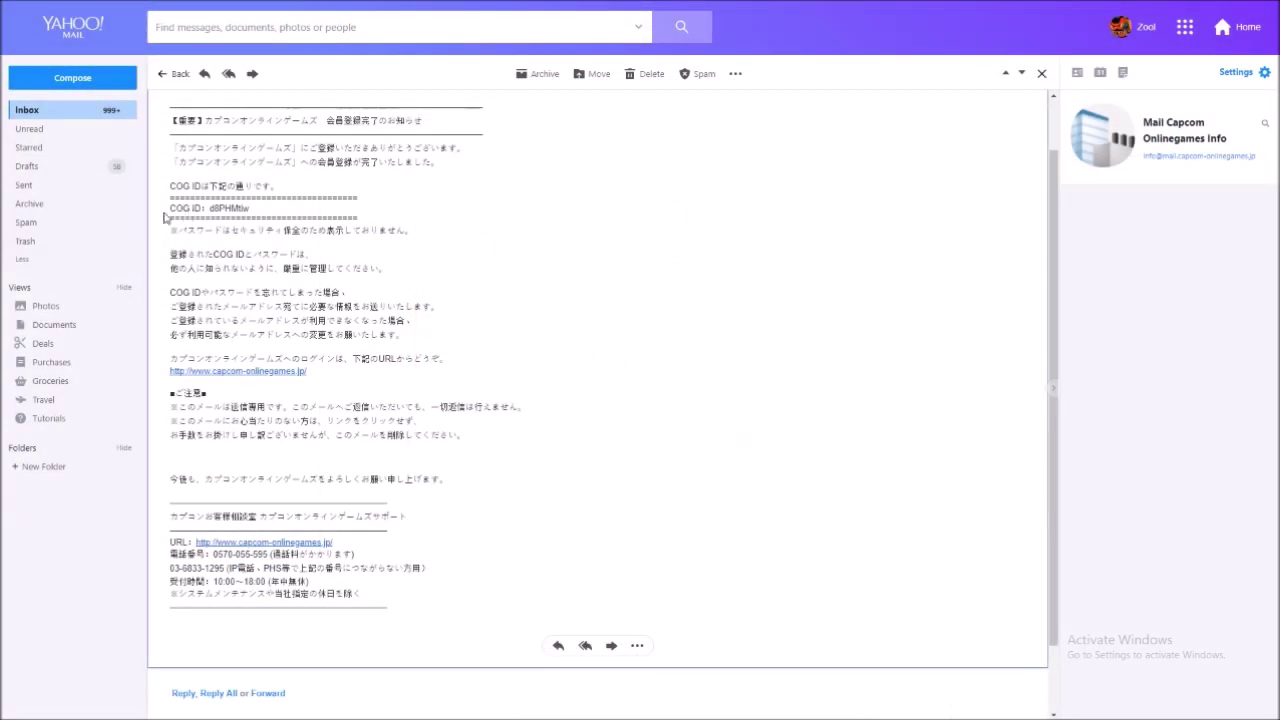
{"action": "left_click_drag", "start_coordinate": [171, 208], "coordinate": [256, 211]}
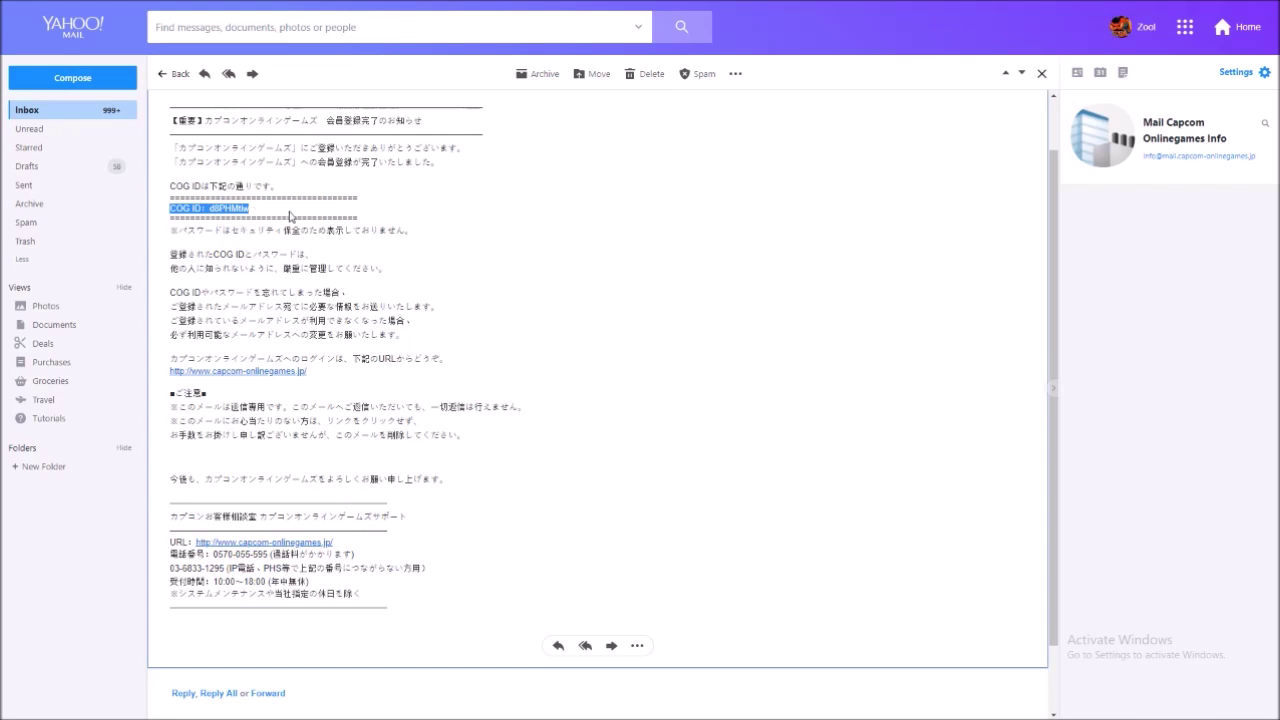
{"action": "right_click", "coordinate": [566, 242]}
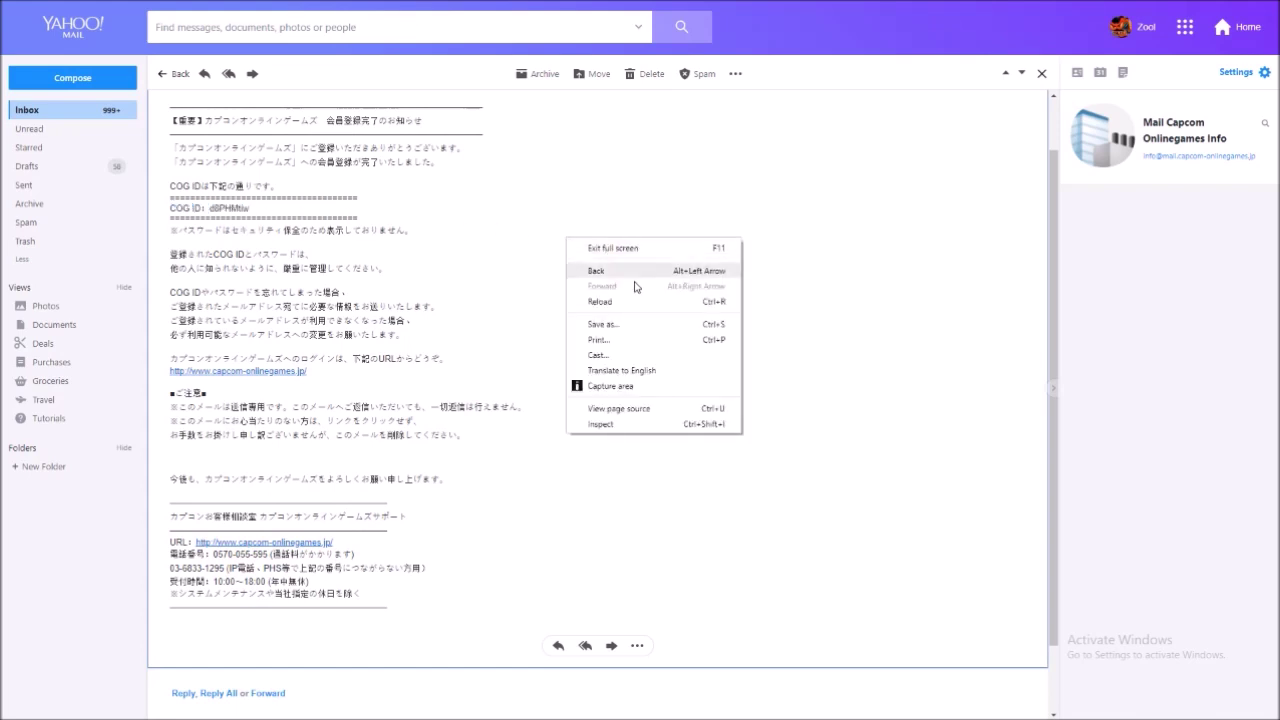
{"action": "left_click", "coordinate": [640, 370]}
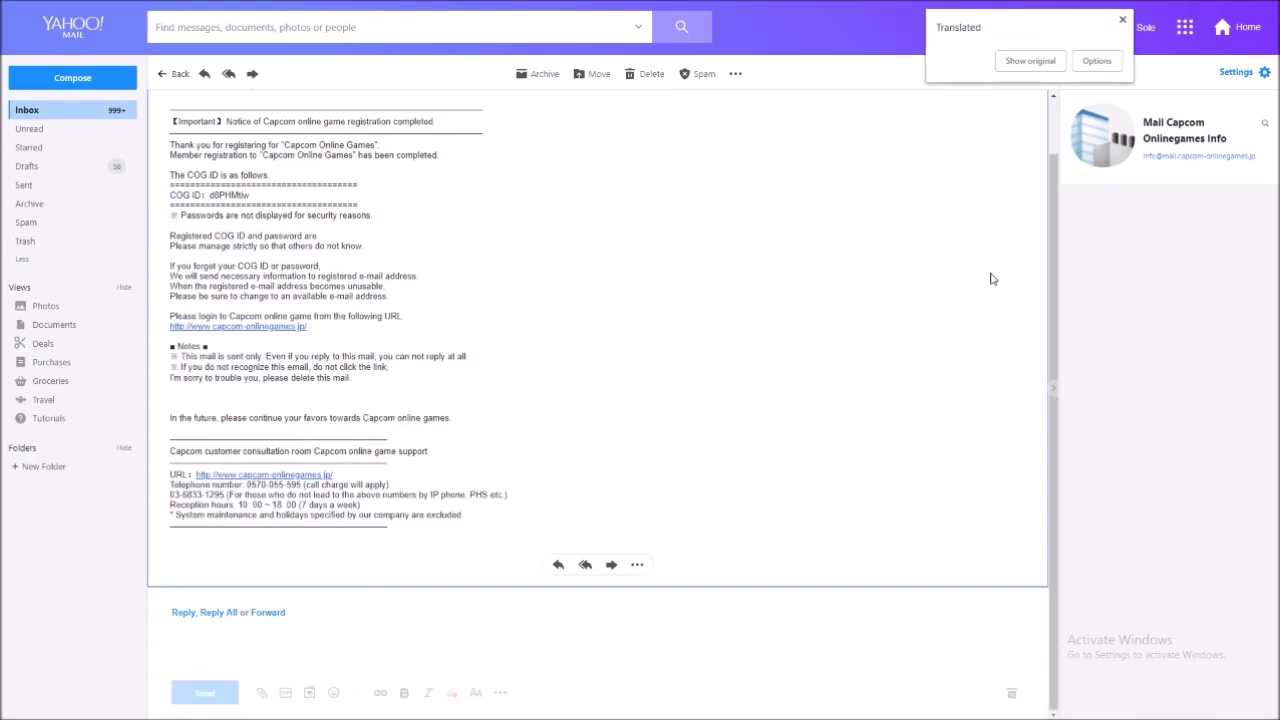
{"action": "left_click", "coordinate": [1121, 21]}
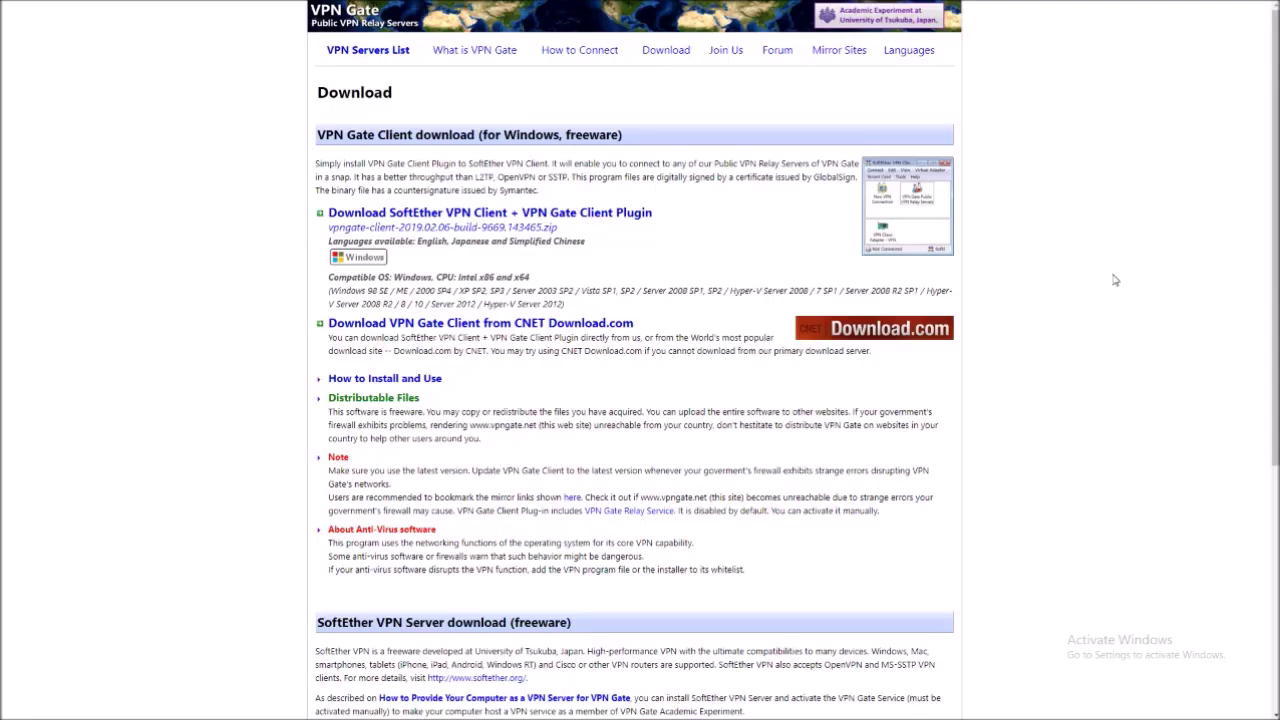
Locate the SoftEther VPN Client + VPN Gate Client Plugin download section and zip link.
{"action": "left_click_drag", "start_coordinate": [316, 163], "coordinate": [671, 203]}
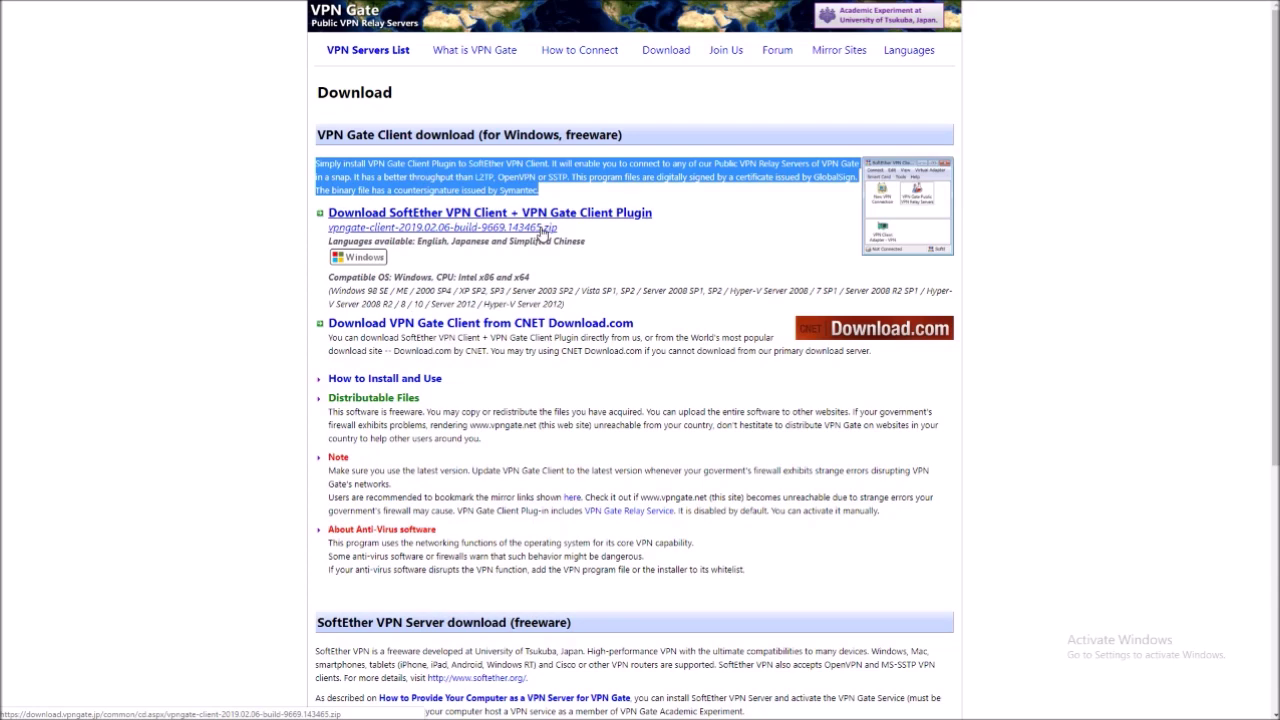
{"action": "left_click_drag", "start_coordinate": [630, 230], "coordinate": [333, 214]}
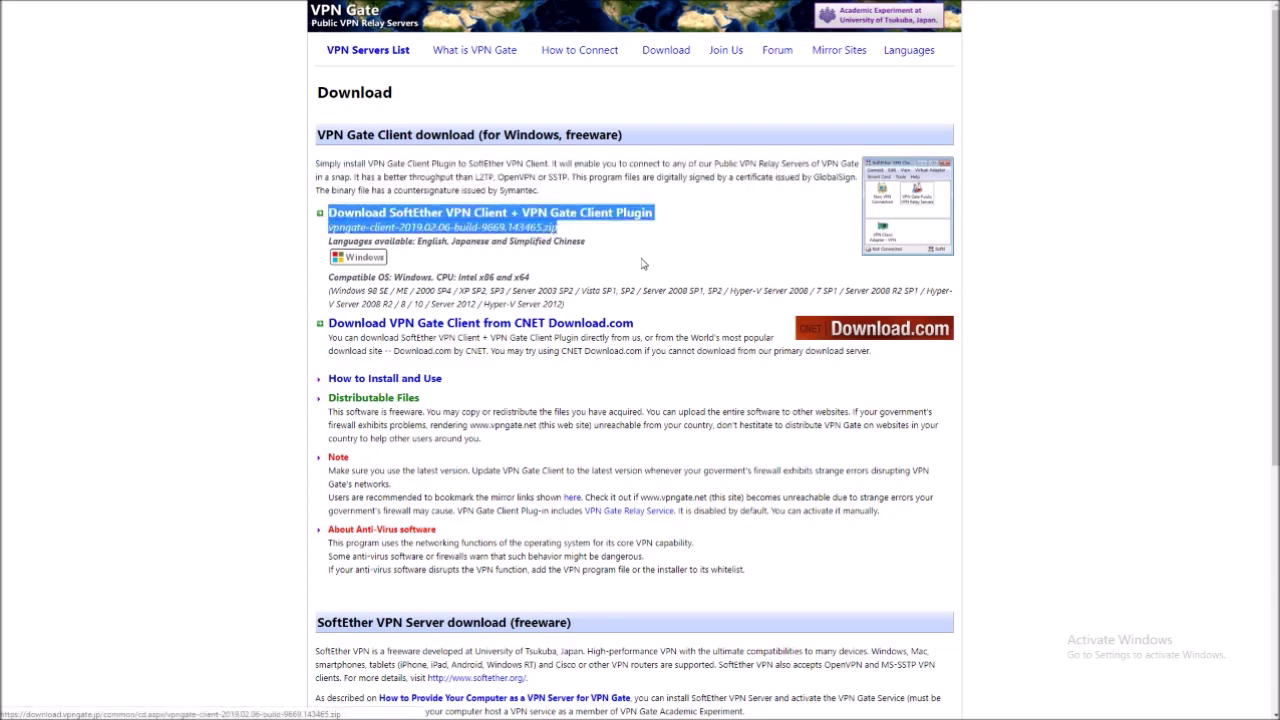
{"action": "scroll", "coordinate": [650, 295], "scroll_direction": "down", "scroll_amount": 1}
{"action": "scroll", "coordinate": [650, 295], "scroll_direction": "down", "scroll_amount": 2}
{"action": "scroll", "coordinate": [650, 298], "scroll_direction": "up", "scroll_amount": 2}
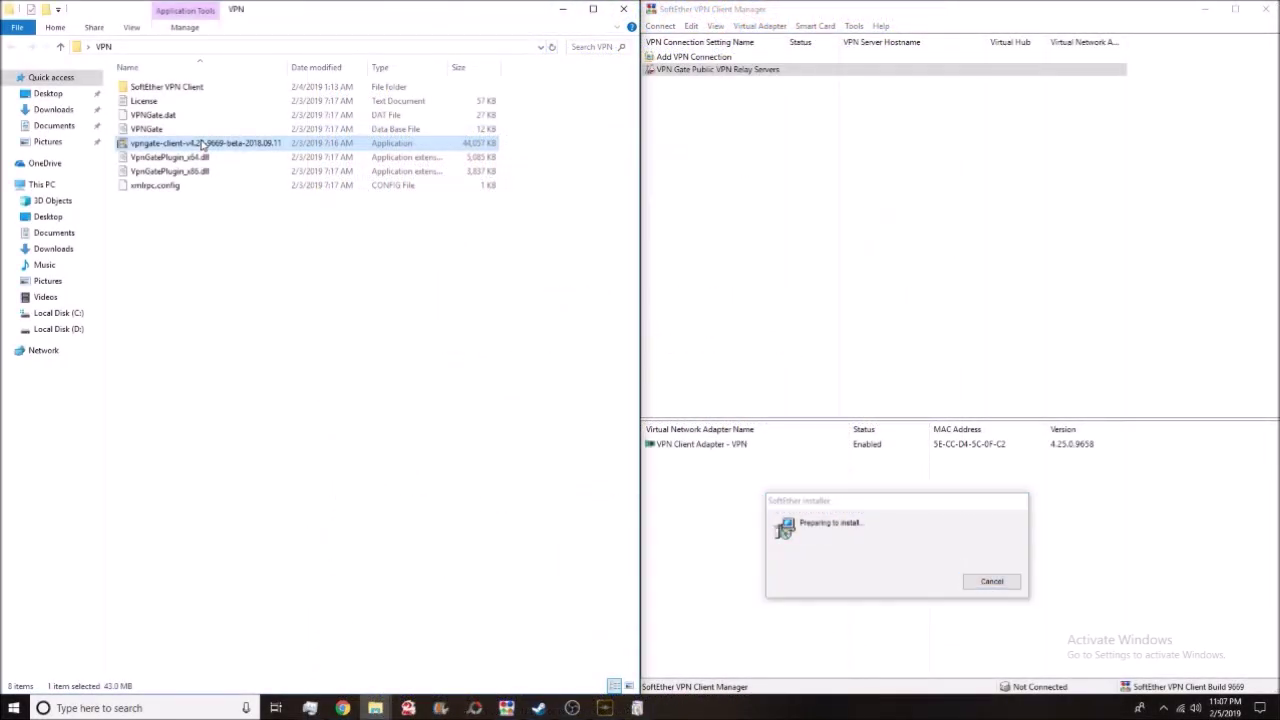
Cancel and quit the VPN client setup wizard.
{"action": "left_click_drag", "start_coordinate": [677, 220], "coordinate": [390, 260]}
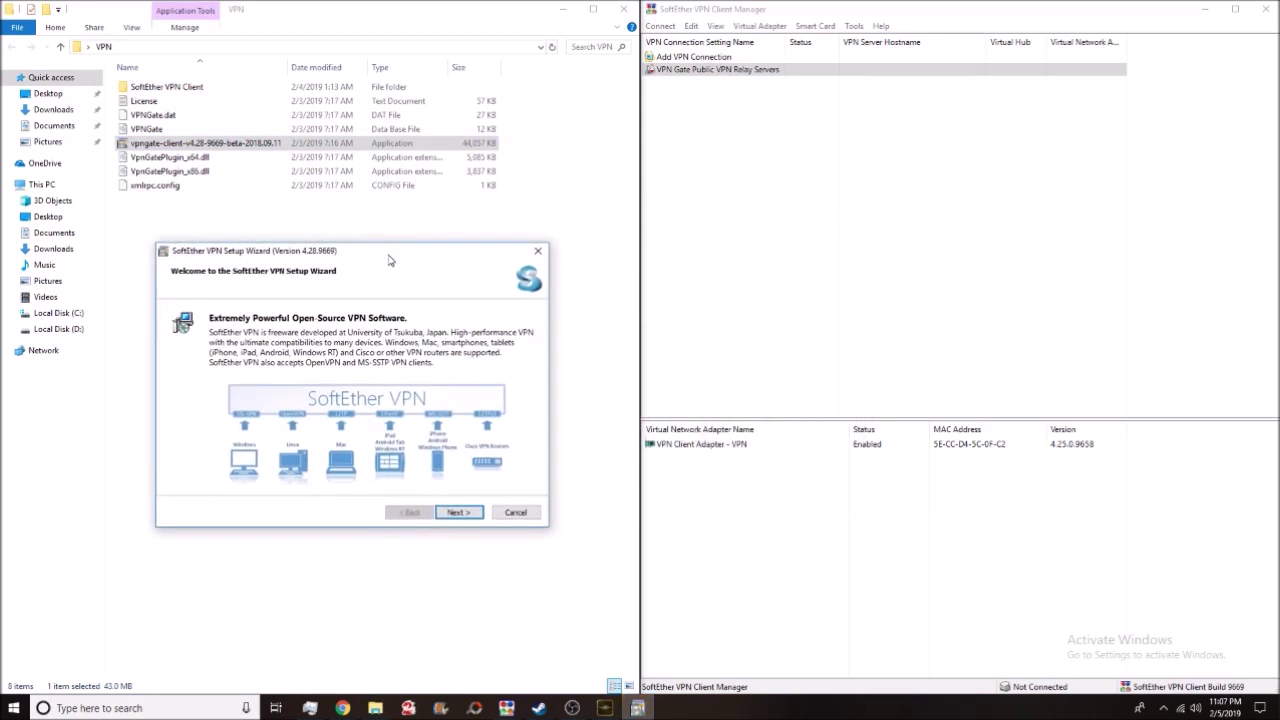
{"action": "left_click", "coordinate": [458, 512]}
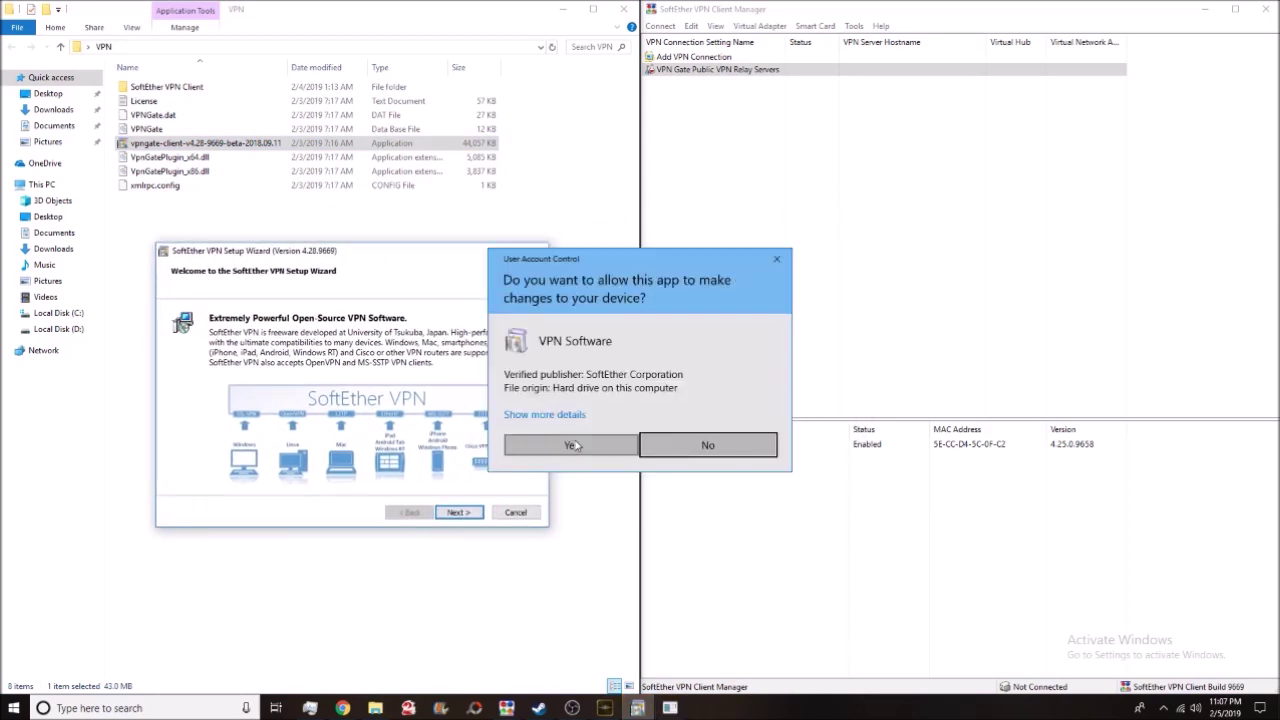
{"action": "left_click", "coordinate": [685, 457]}
{"action": "left_click", "coordinate": [516, 512]}
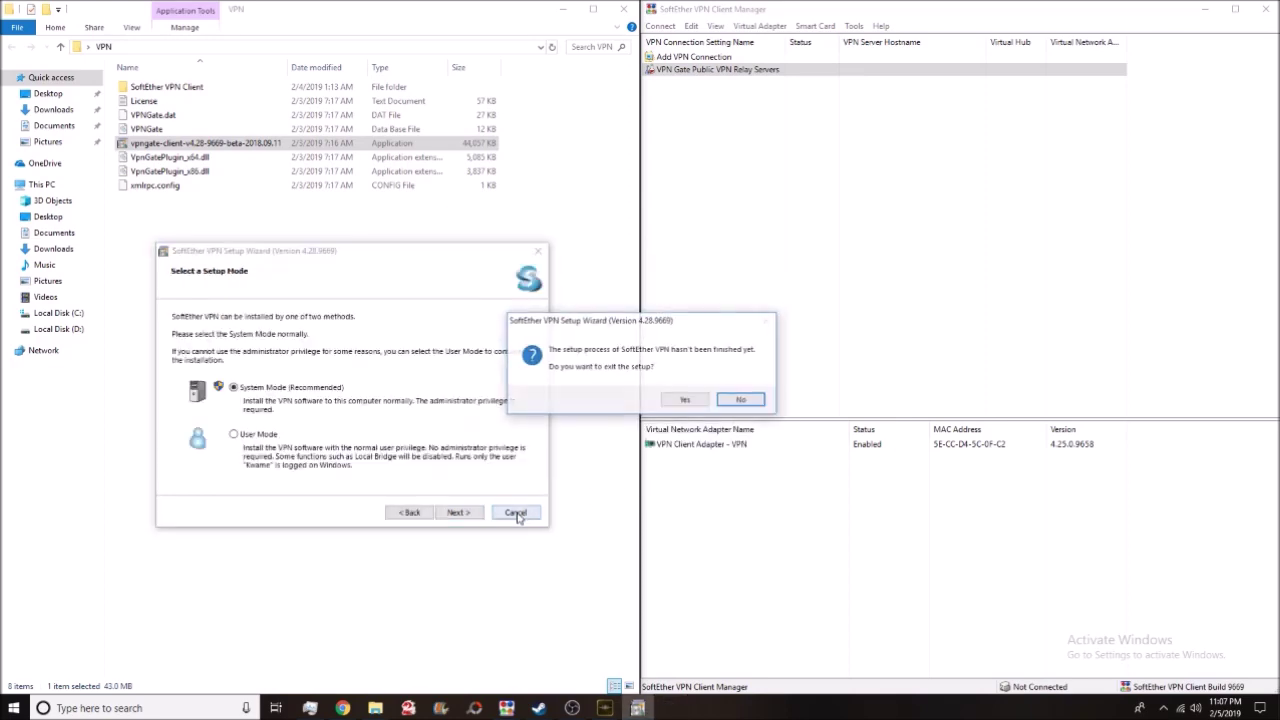
{"action": "left_click", "coordinate": [685, 401]}
Refresh the VPN Gate relay server list and connect to a Japan server over TCP.
{"action": "double_click", "coordinate": [705, 70]}
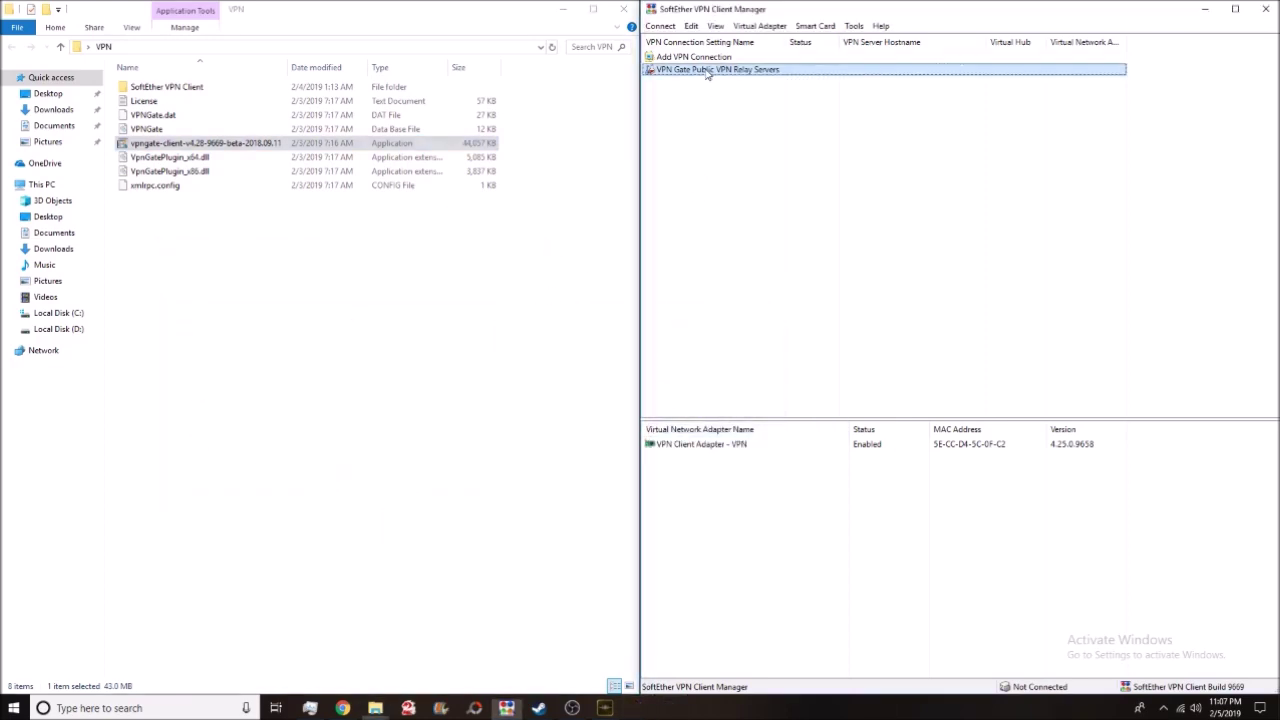
{"action": "left_click_drag", "start_coordinate": [745, 47], "coordinate": [445, 117]}
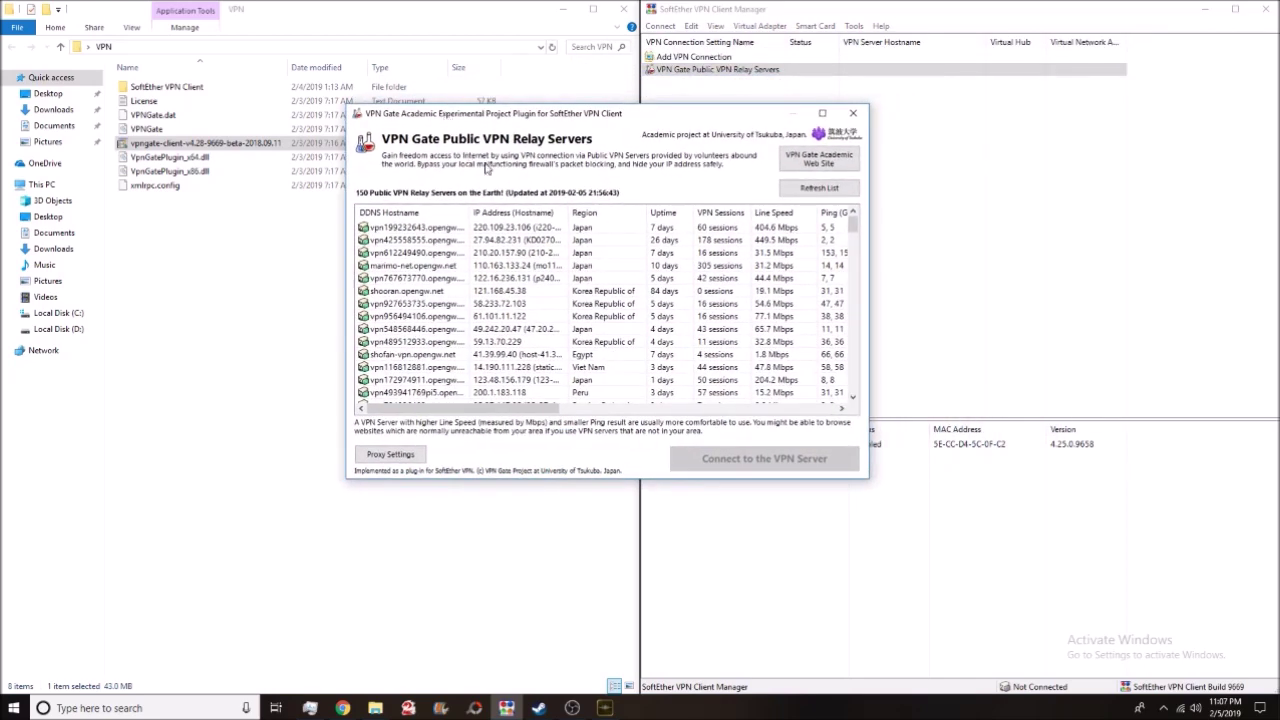
{"action": "left_click", "coordinate": [818, 187]}
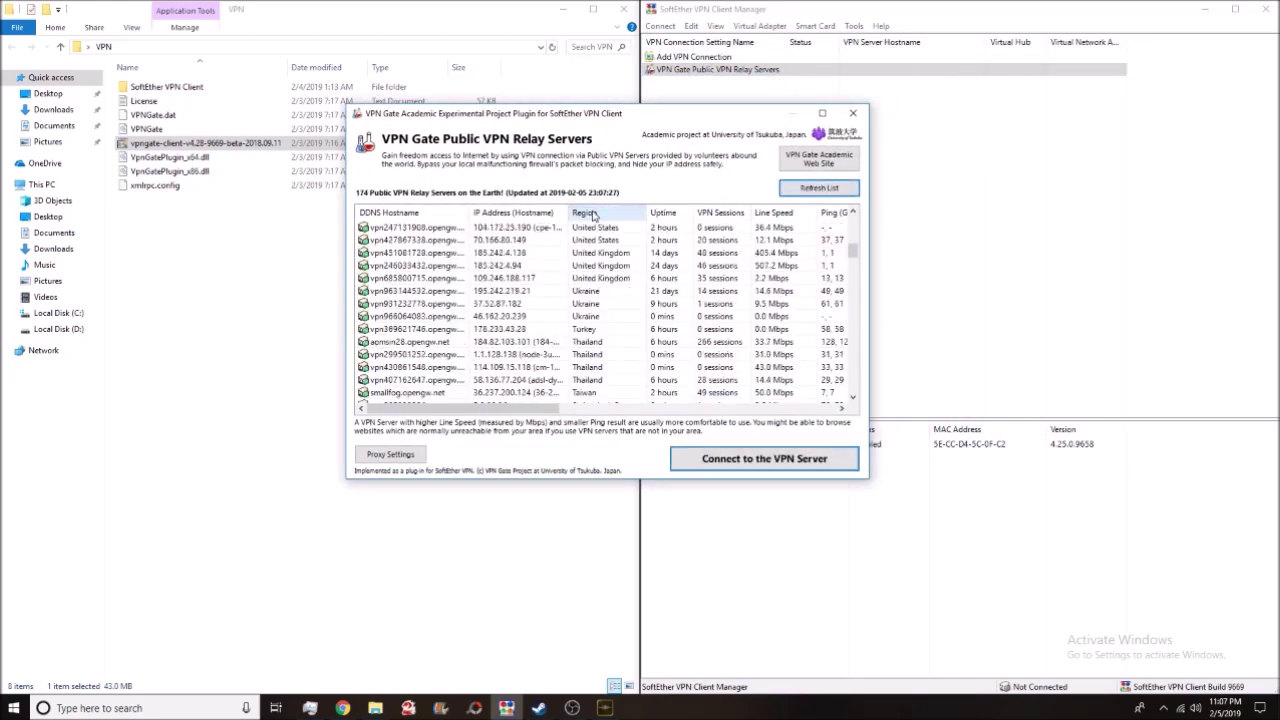
{"action": "left_click_drag", "start_coordinate": [855, 258], "coordinate": [855, 333]}
{"action": "scroll", "coordinate": [659, 286], "scroll_direction": "down", "scroll_amount": 1}
{"action": "left_click", "coordinate": [706, 460]}
{"action": "left_click", "coordinate": [632, 417]}
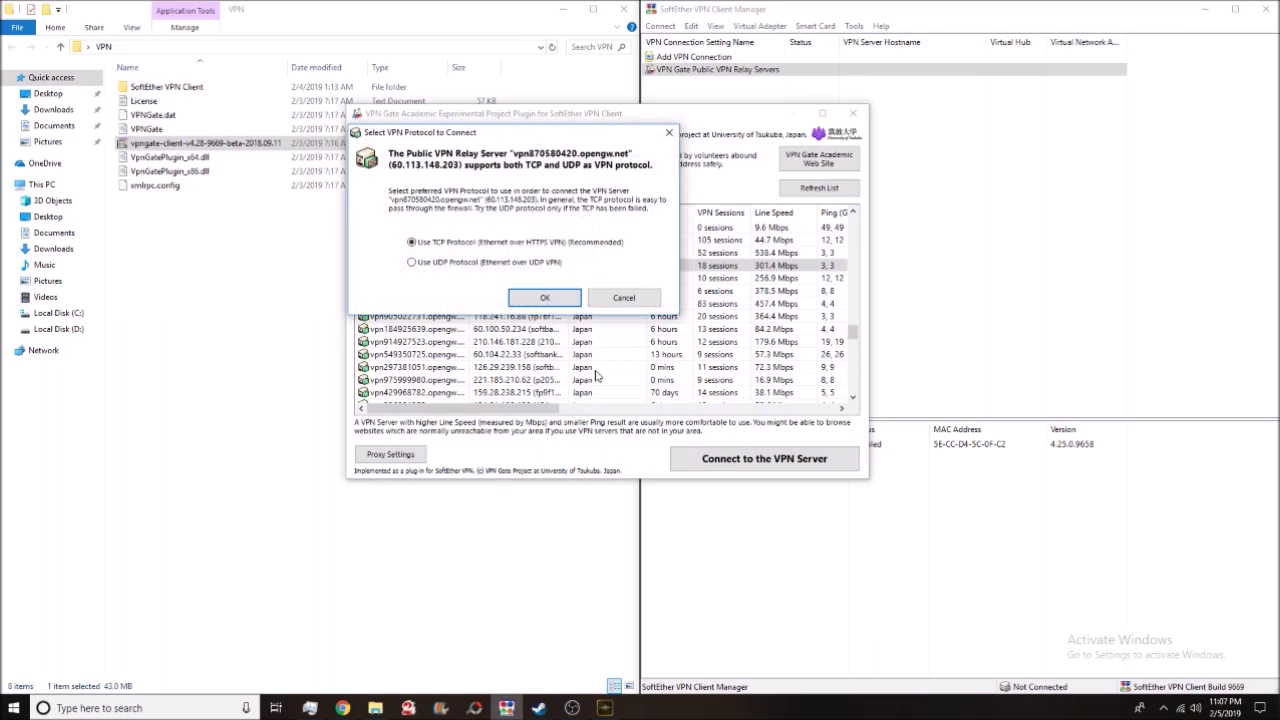
{"action": "left_click", "coordinate": [547, 297]}
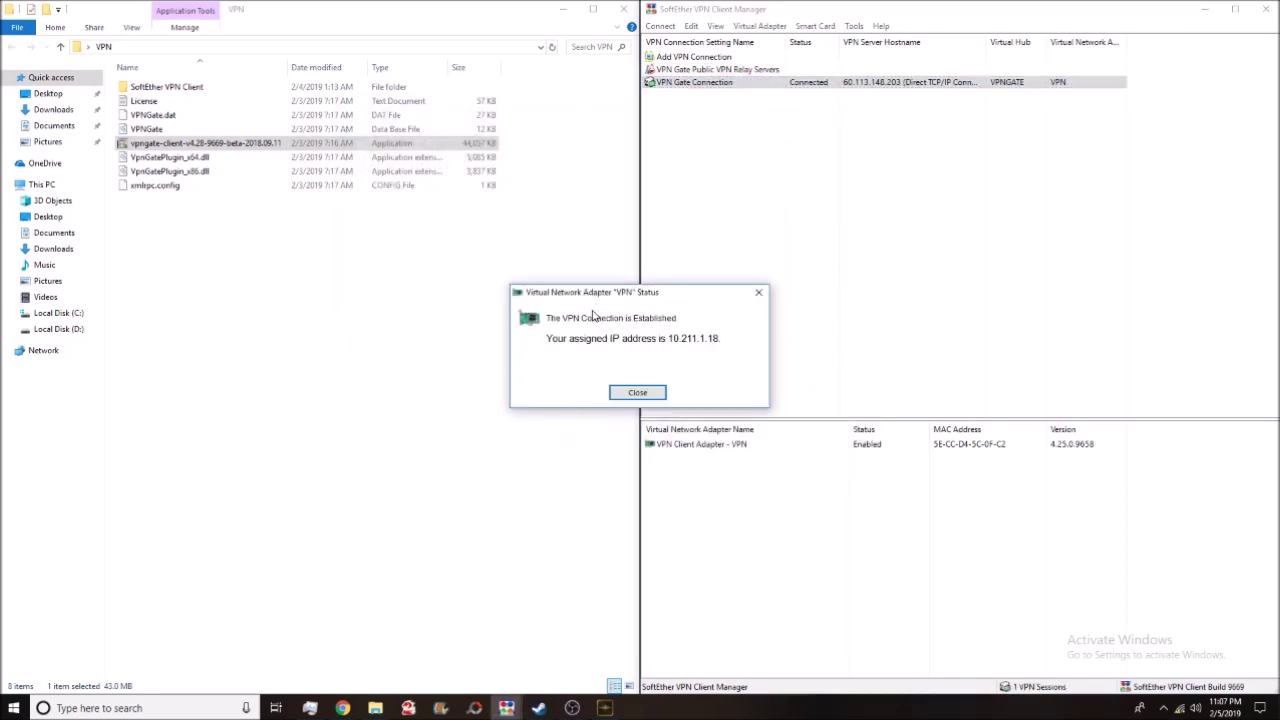
{"action": "left_click", "coordinate": [620, 394]}
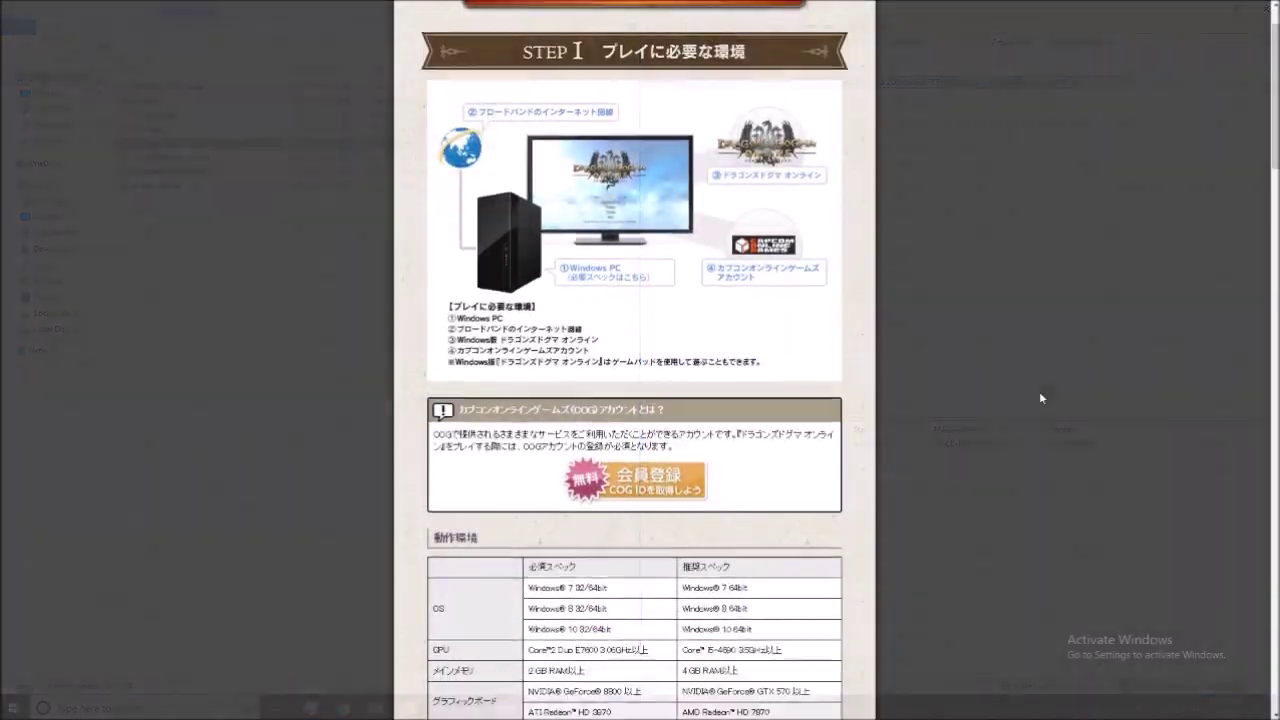
{"action": "scroll", "coordinate": [1039, 397], "scroll_direction": "down", "scroll_amount": 10}
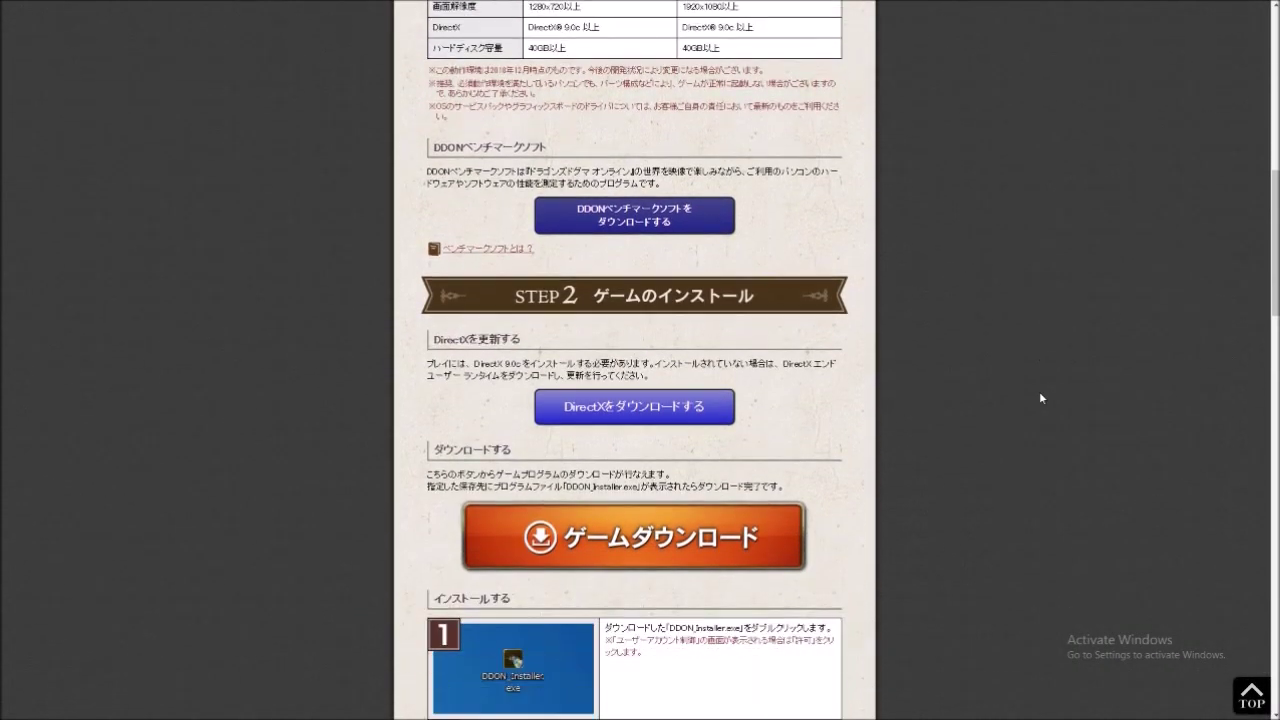
{"action": "scroll", "coordinate": [1040, 398], "scroll_direction": "down", "scroll_amount": 1}
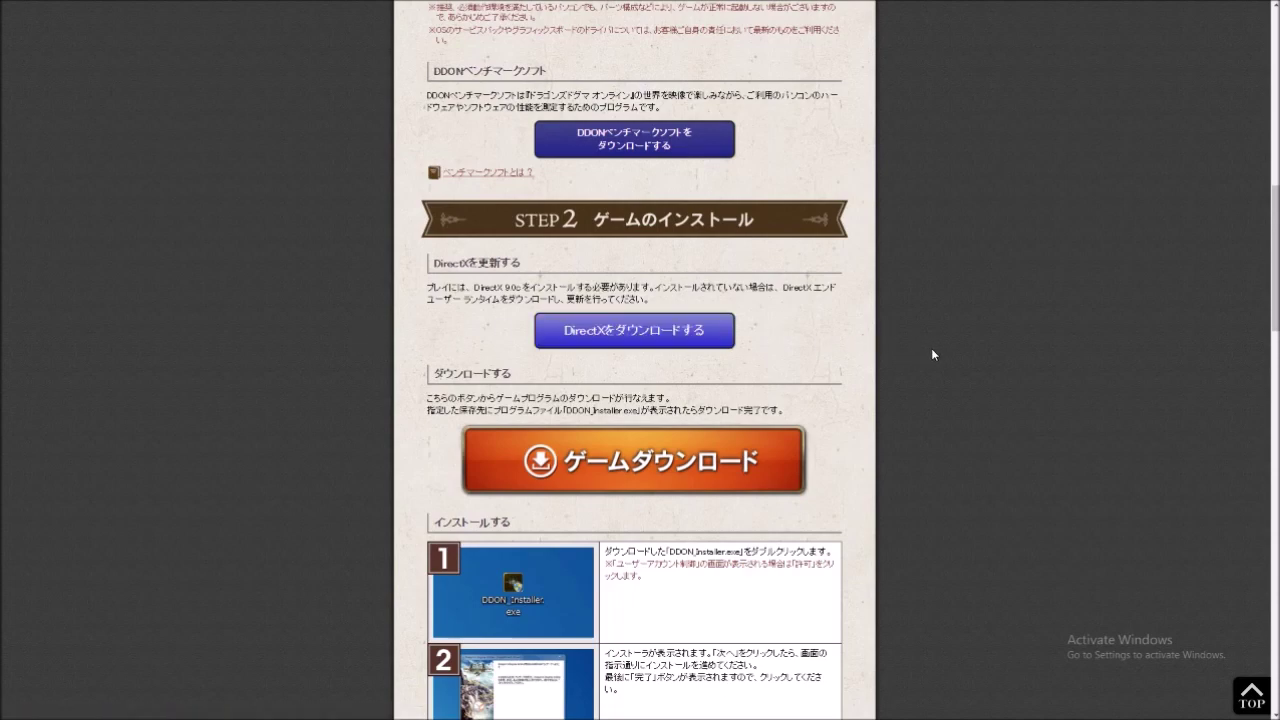
{"action": "scroll", "coordinate": [932, 348], "scroll_direction": "down", "scroll_amount": 4}
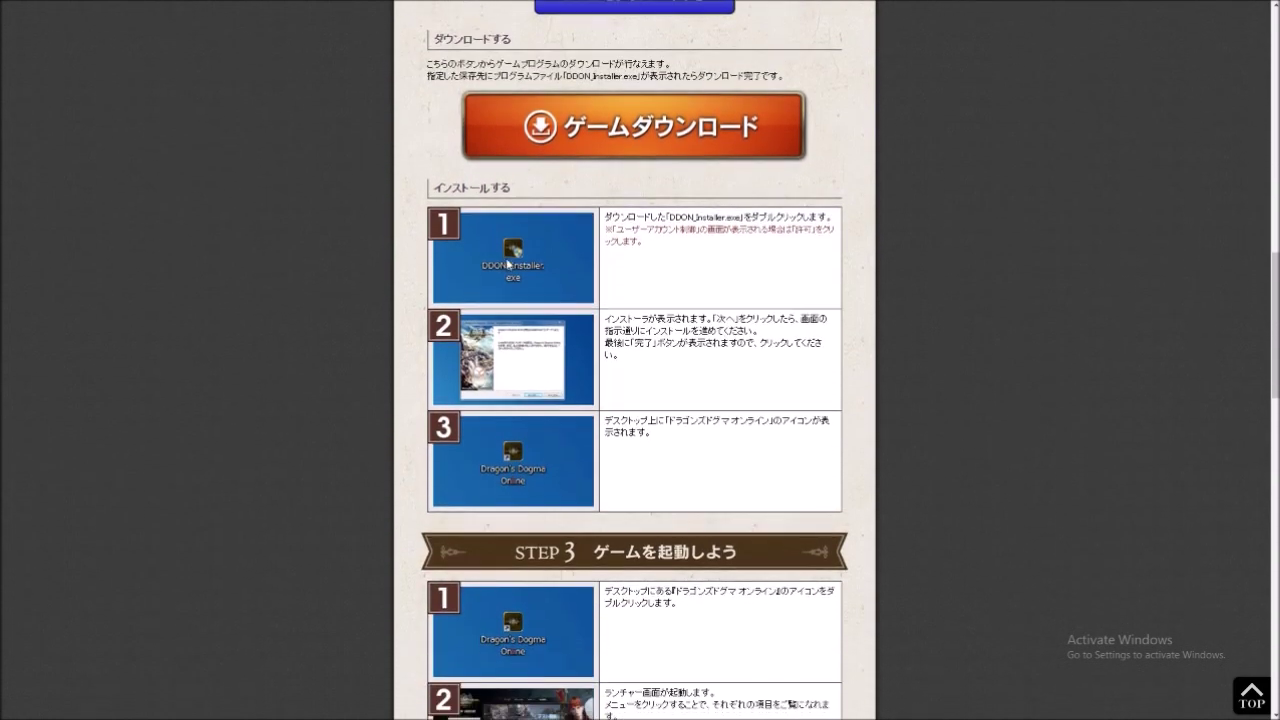
{"action": "scroll", "coordinate": [541, 270], "scroll_direction": "down", "scroll_amount": 5}
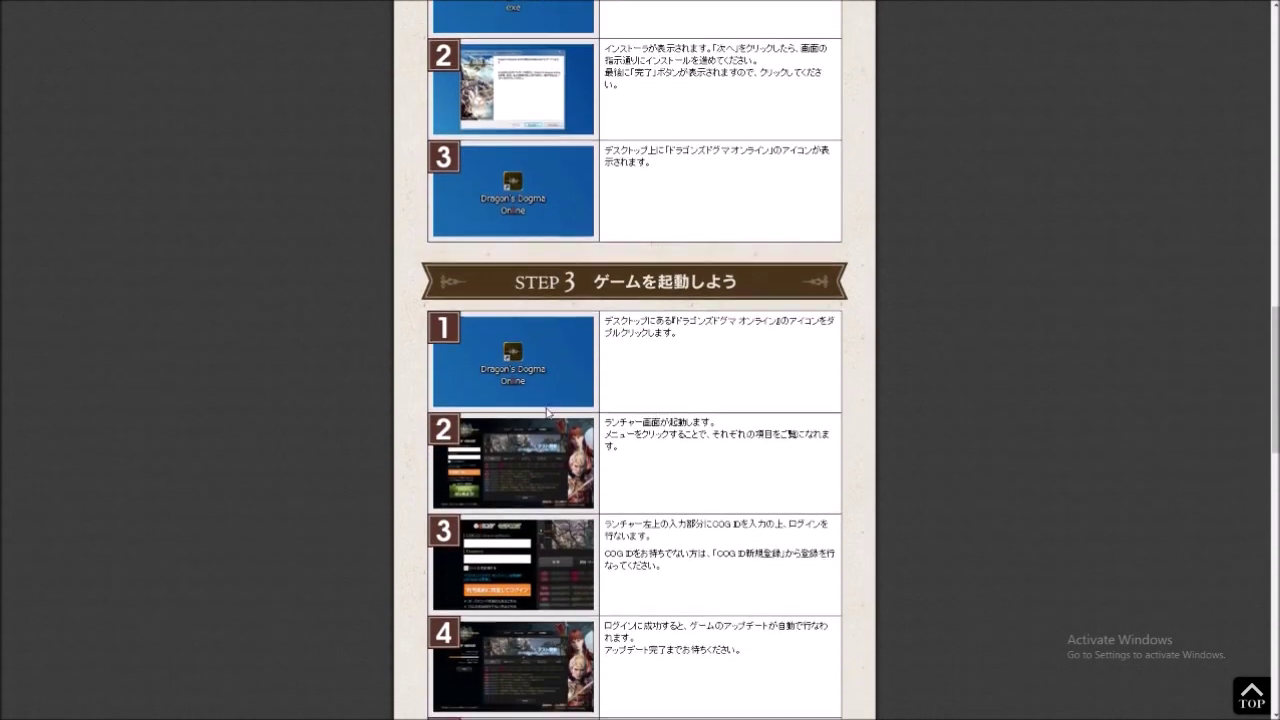
{"action": "scroll", "coordinate": [540, 425], "scroll_direction": "down", "scroll_amount": 2}
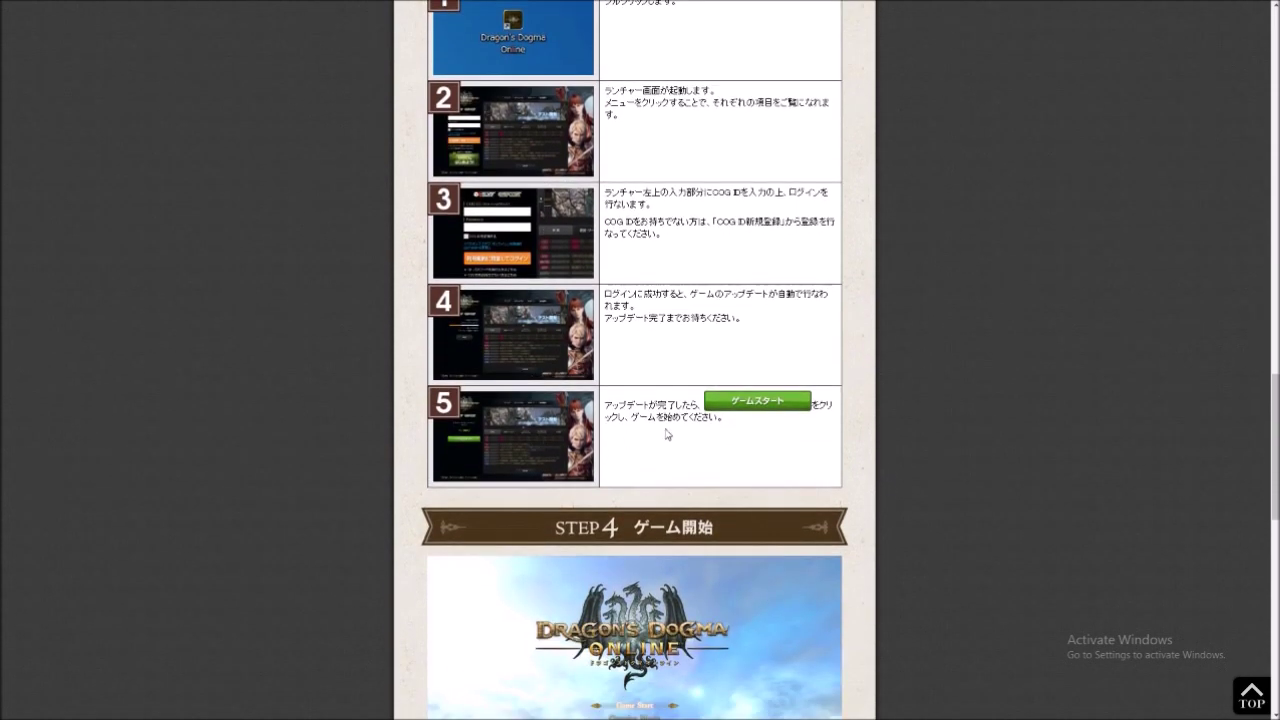
{"action": "scroll", "coordinate": [734, 409], "scroll_direction": "down", "scroll_amount": 2}
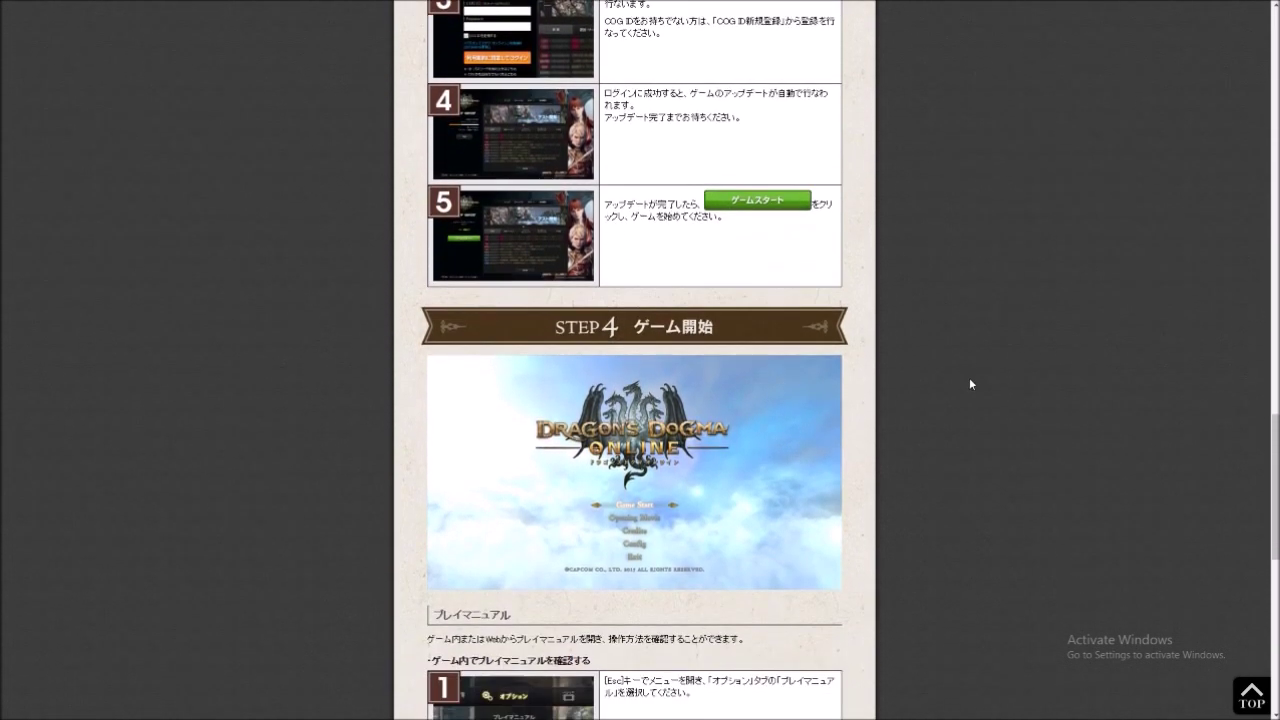
{"action": "scroll", "coordinate": [969, 384], "scroll_direction": "up", "scroll_amount": 8}
{"action": "scroll", "coordinate": [930, 436], "scroll_direction": "up", "scroll_amount": 4}
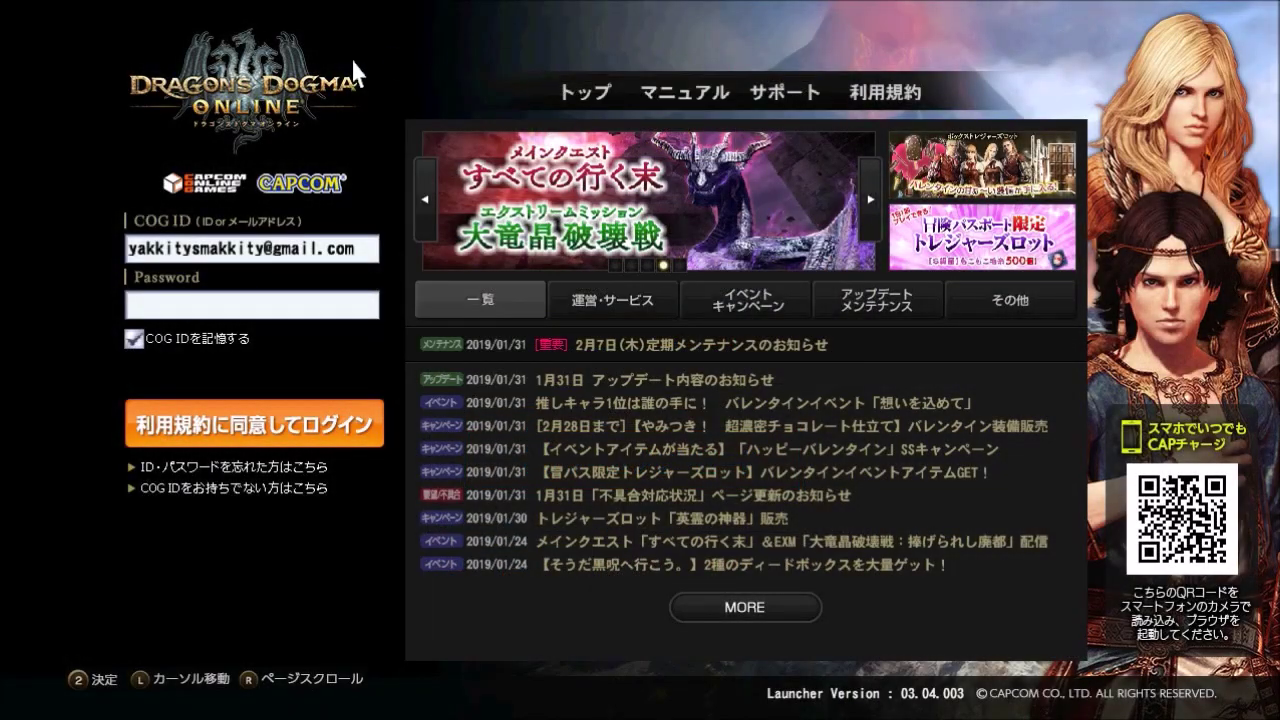
Paste the account password into the launcher and log in with the saved COG ID.
{"action": "left_click", "coordinate": [253, 305]}
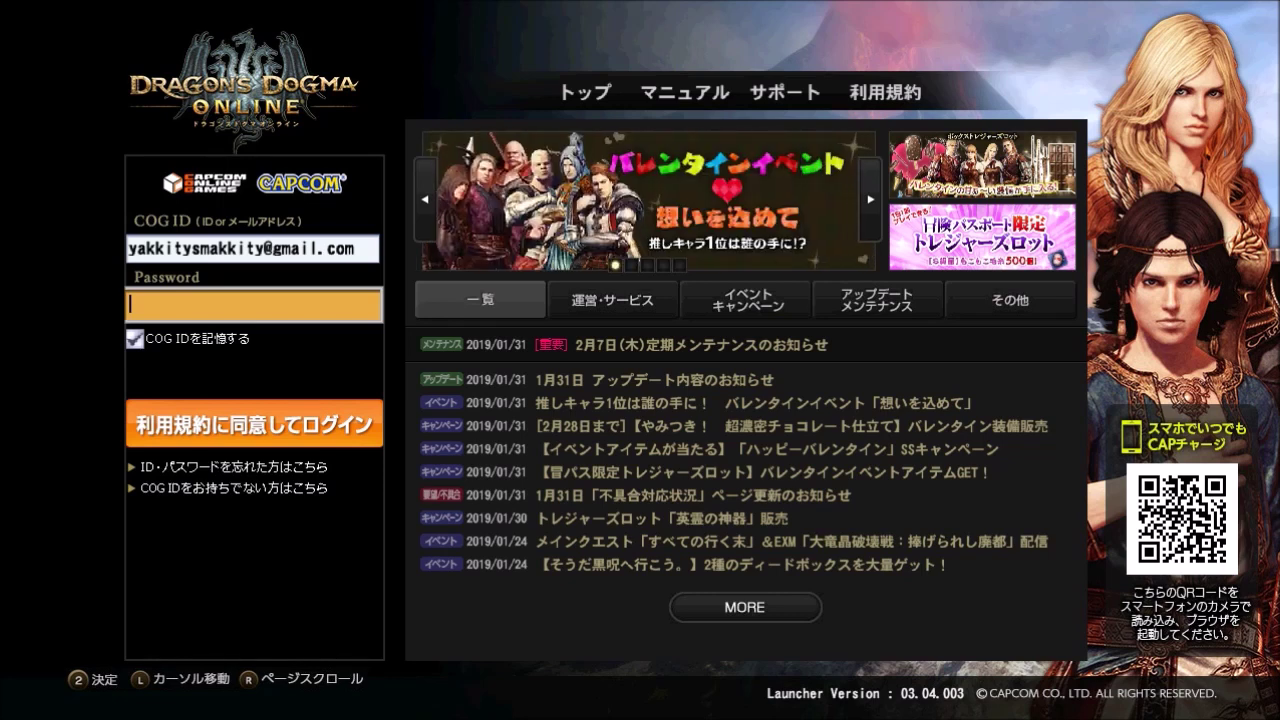
{"action": "key", "text": "ctrl+v"}
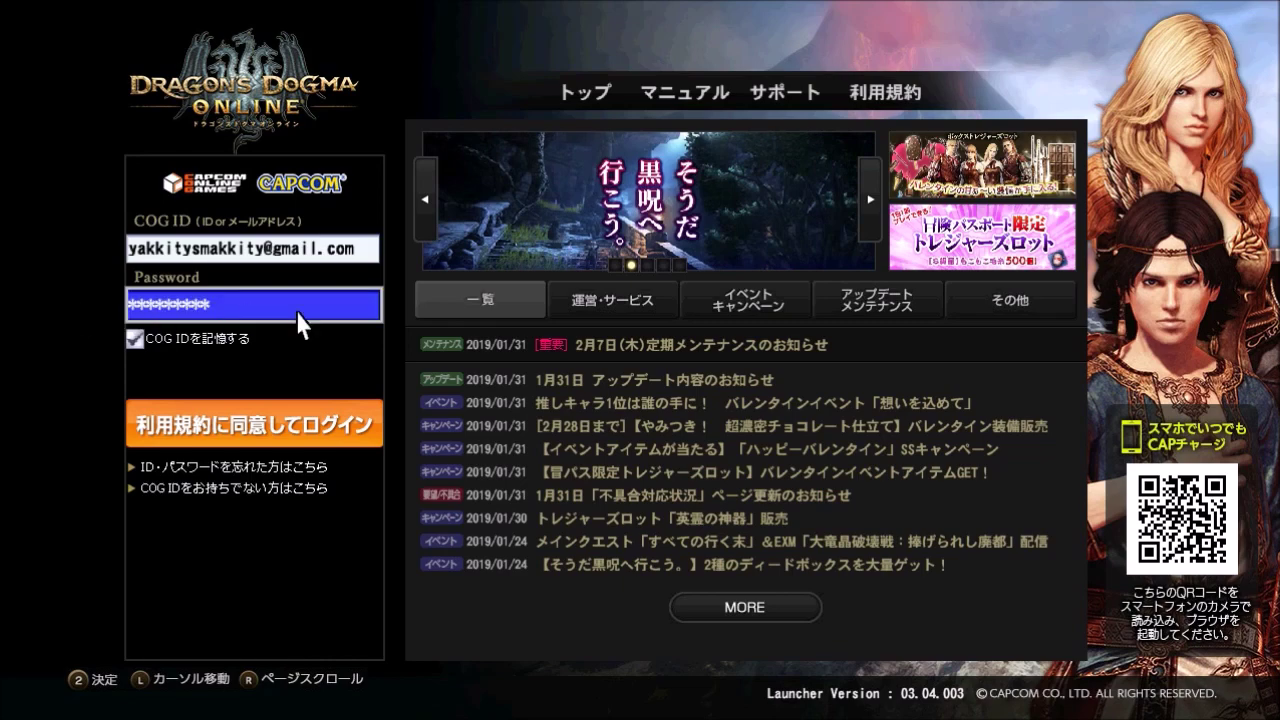
{"action": "key", "text": "Return"}
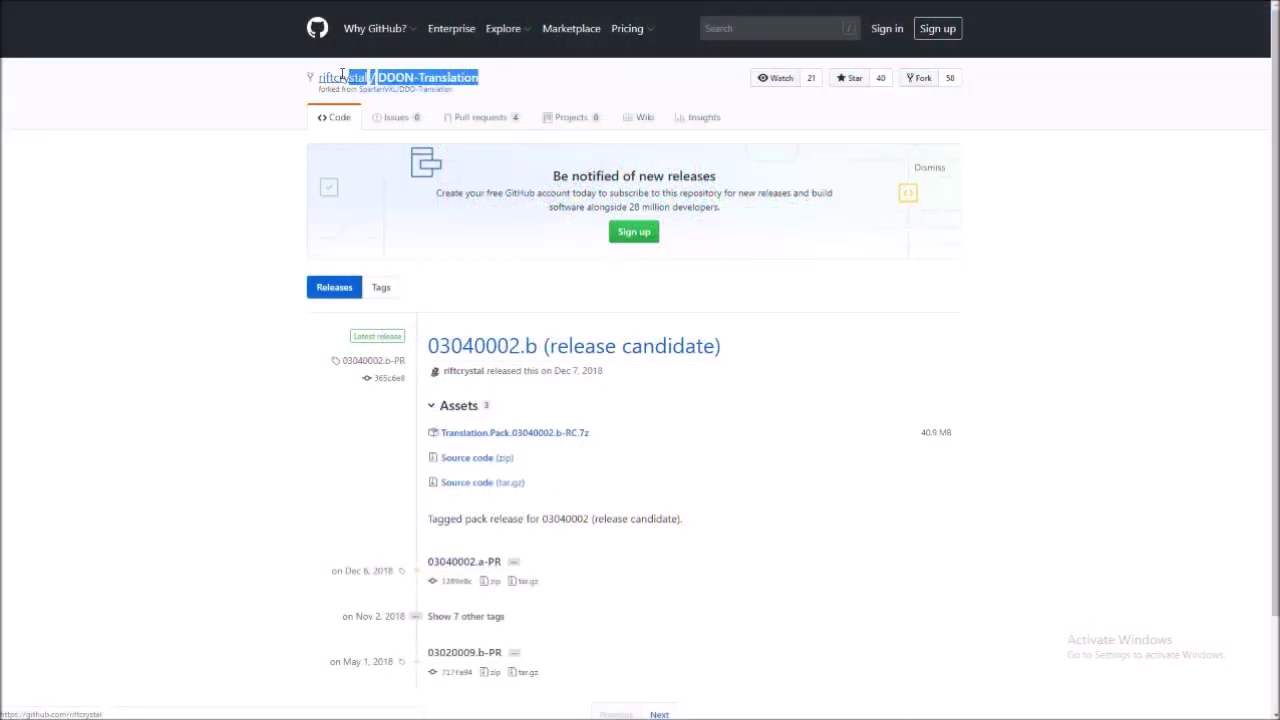
Download Translation.Pack.03040002.b-RC.7z from the DDON-Translation latest release assets.
{"action": "left_click_drag", "start_coordinate": [349, 75], "coordinate": [320, 77]}
{"action": "left_click", "coordinate": [220, 141]}
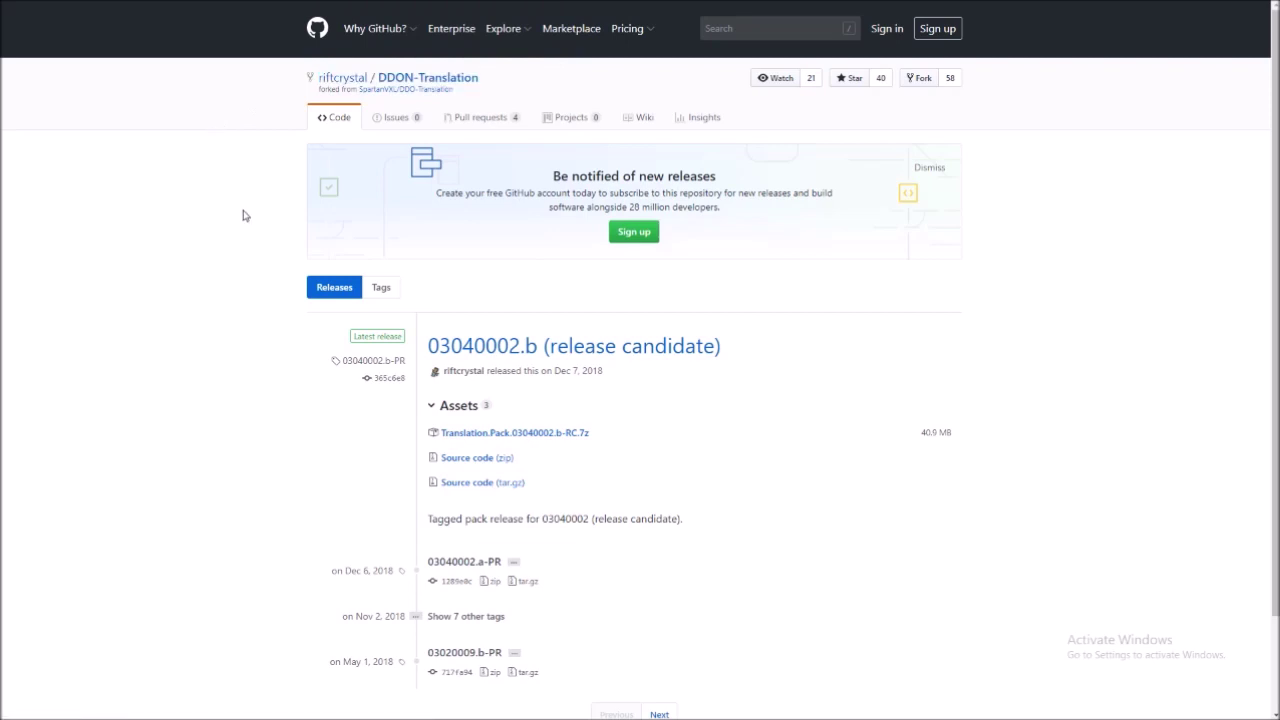
{"action": "scroll", "coordinate": [256, 232], "scroll_direction": "down", "scroll_amount": 3}
{"action": "left_click_drag", "start_coordinate": [575, 322], "coordinate": [501, 329]}
{"action": "left_click", "coordinate": [501, 323]}
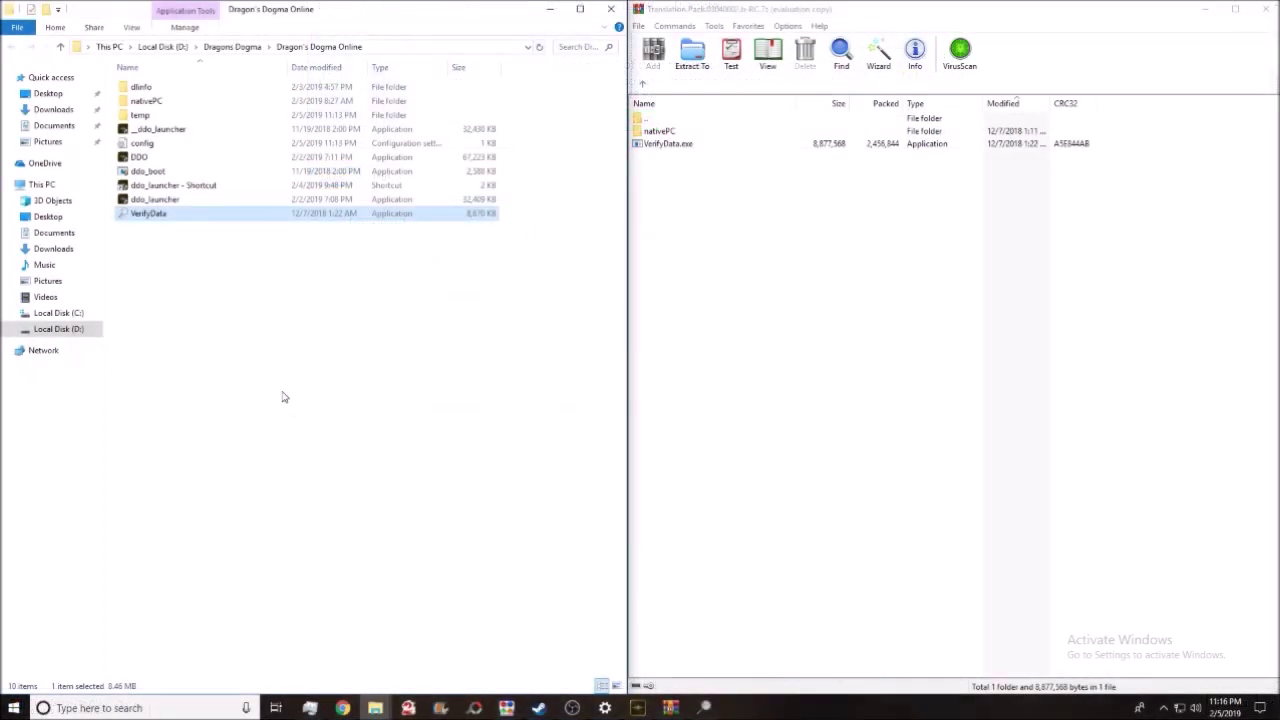
Select the nativePC folder in the translation pack archive in WinRAR.
{"action": "left_click", "coordinate": [677, 134]}
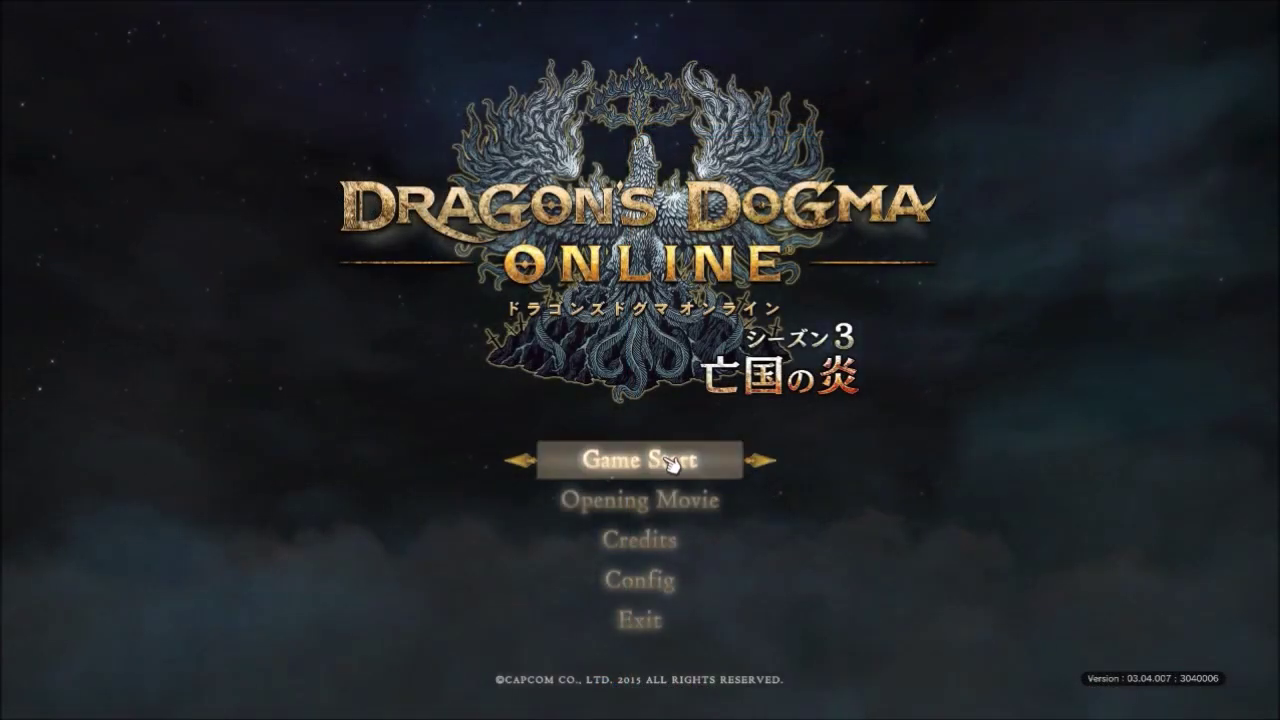
Review the Input, Sound, Video Quality, Object Quality and Effects settings in Config.
{"action": "left_click", "coordinate": [668, 578]}
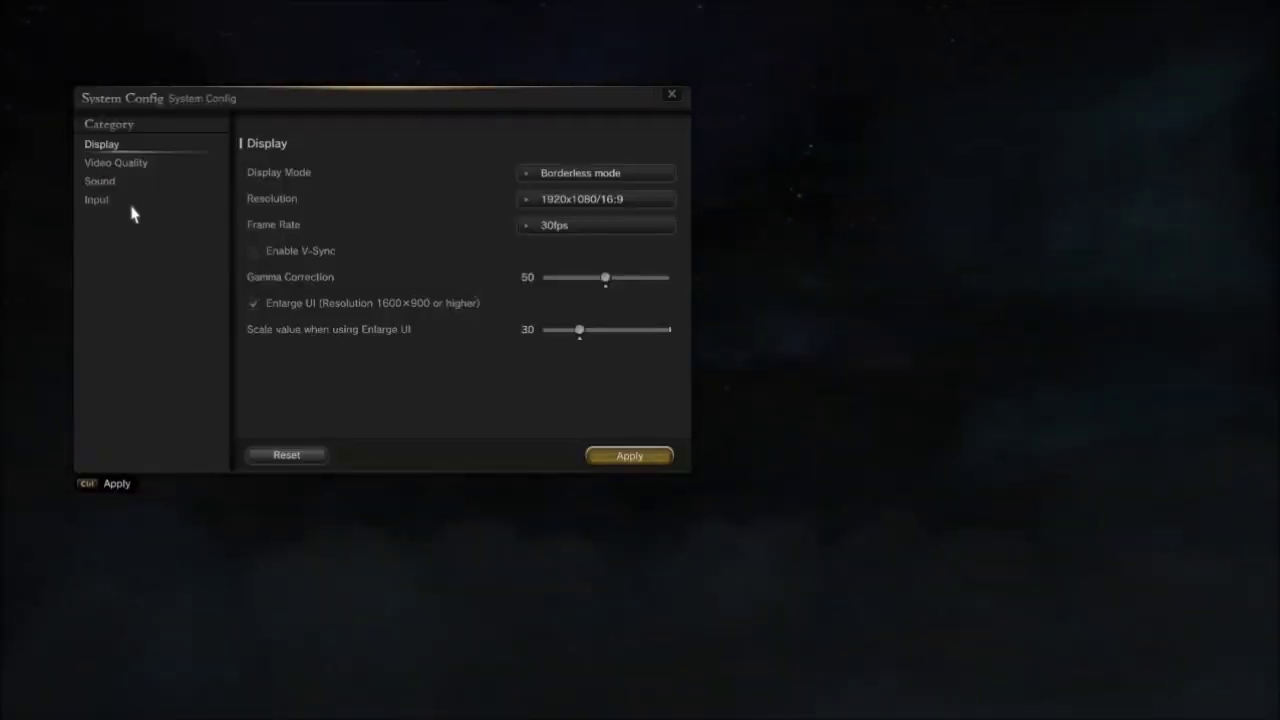
{"action": "left_click", "coordinate": [105, 200]}
{"action": "scroll", "coordinate": [455, 329], "scroll_direction": "down", "scroll_amount": 3}
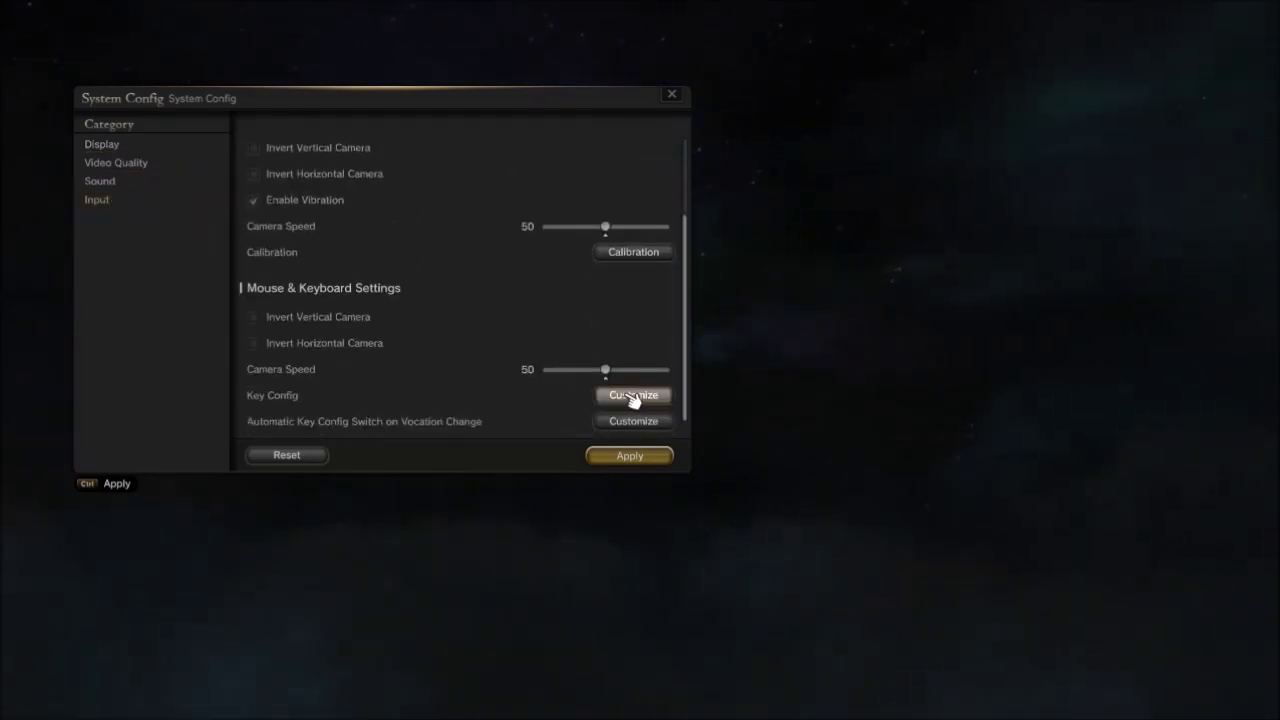
{"action": "scroll", "coordinate": [237, 362], "scroll_direction": "up", "scroll_amount": 3}
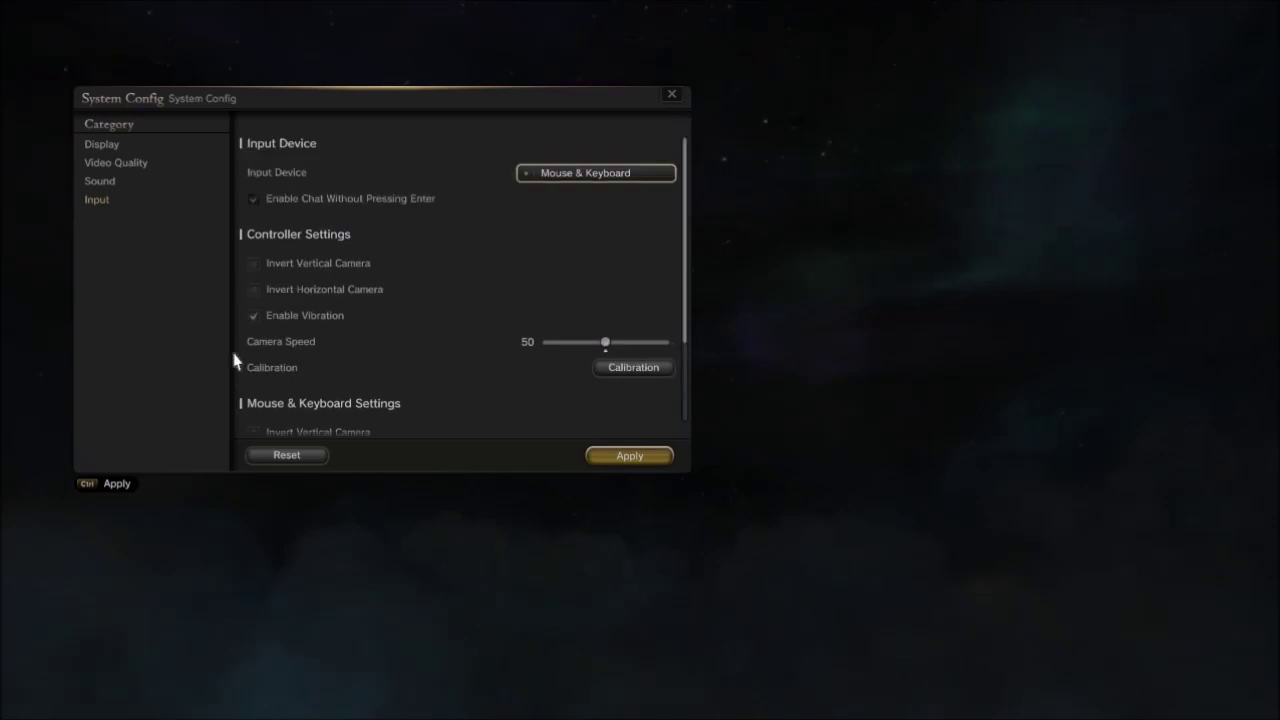
{"action": "left_click", "coordinate": [112, 181]}
{"action": "scroll", "coordinate": [440, 260], "scroll_direction": "down", "scroll_amount": 5}
{"action": "left_click", "coordinate": [130, 163]}
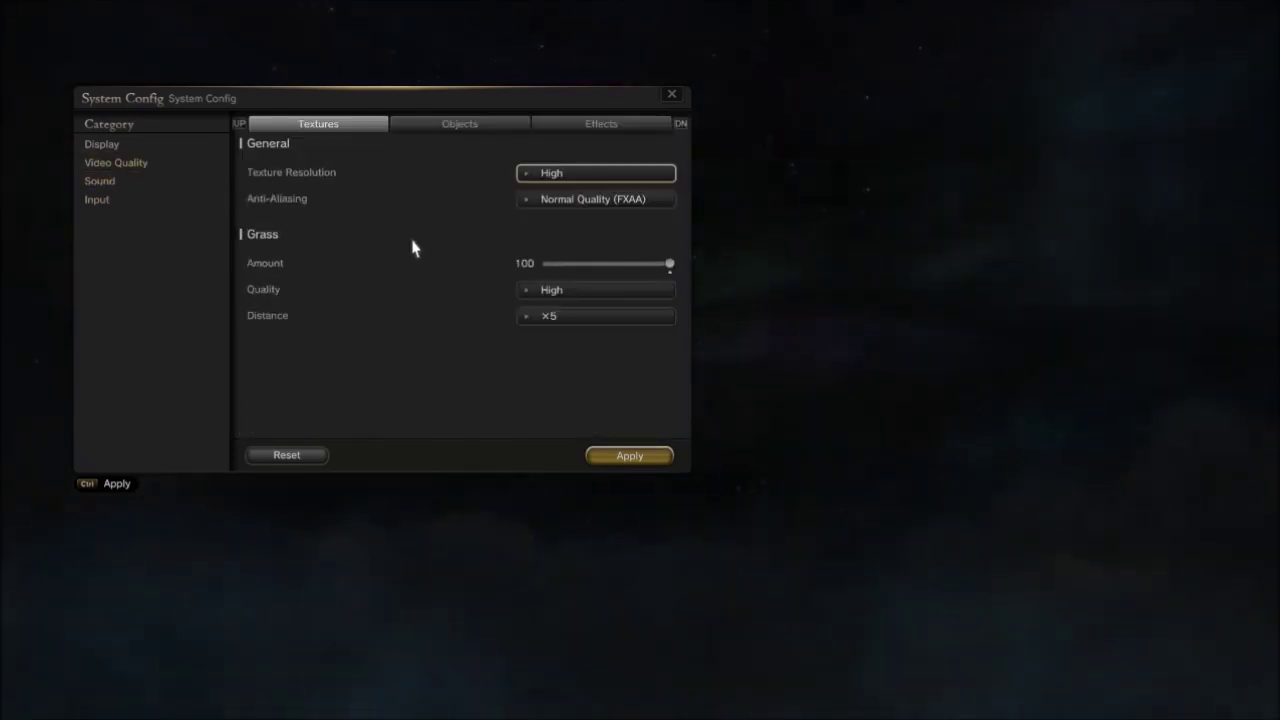
{"action": "left_click", "coordinate": [466, 124]}
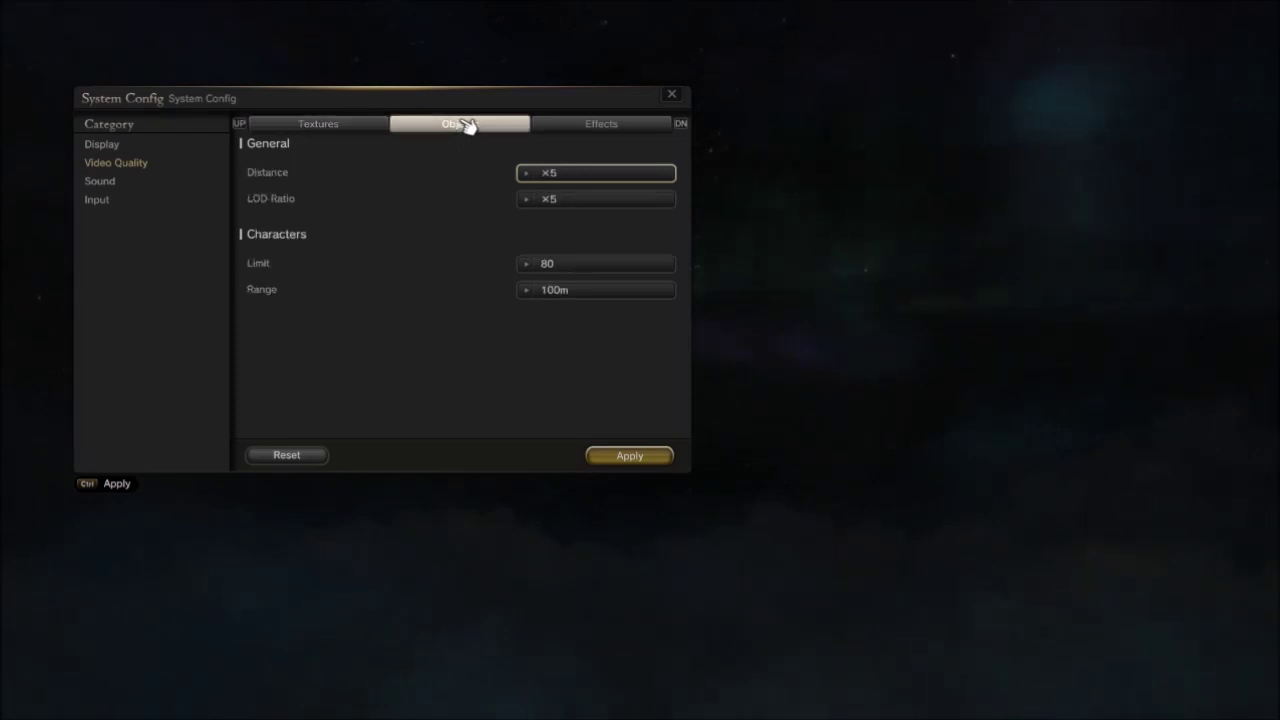
{"action": "left_click", "coordinate": [555, 128]}
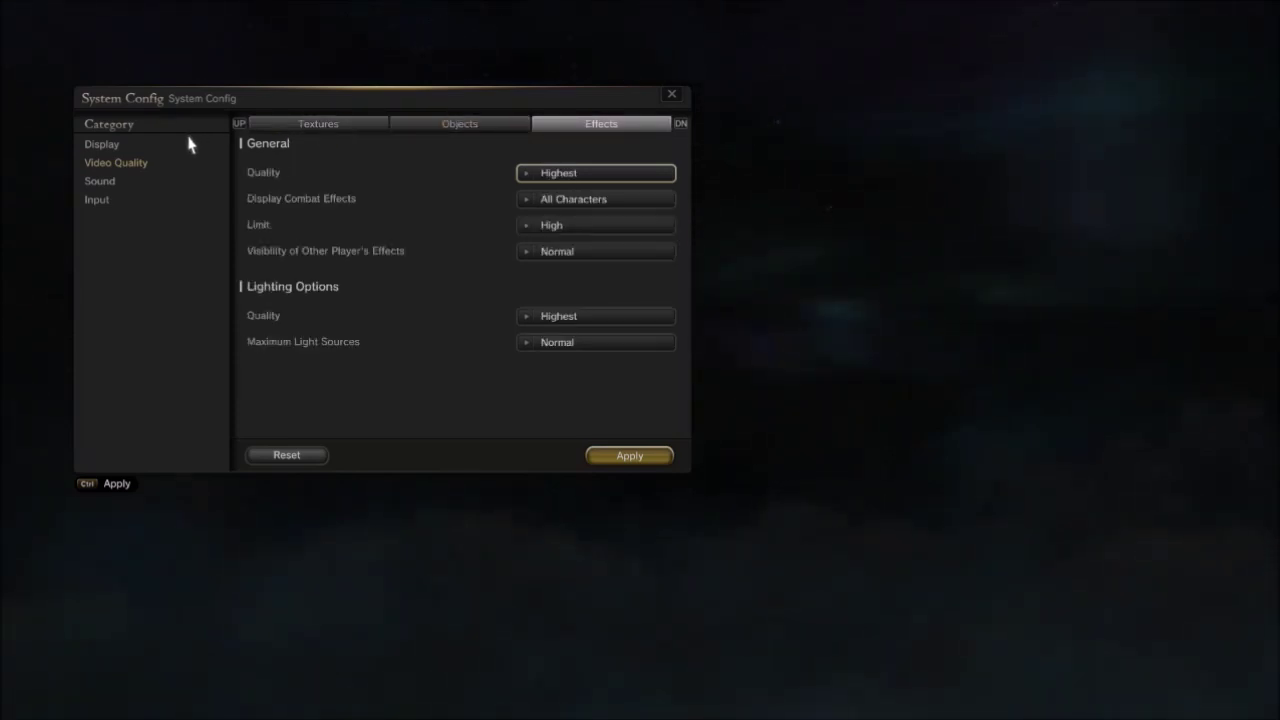
Keep display resolution at 1920x1080, apply the settings, and start the game.
{"action": "left_click", "coordinate": [160, 147]}
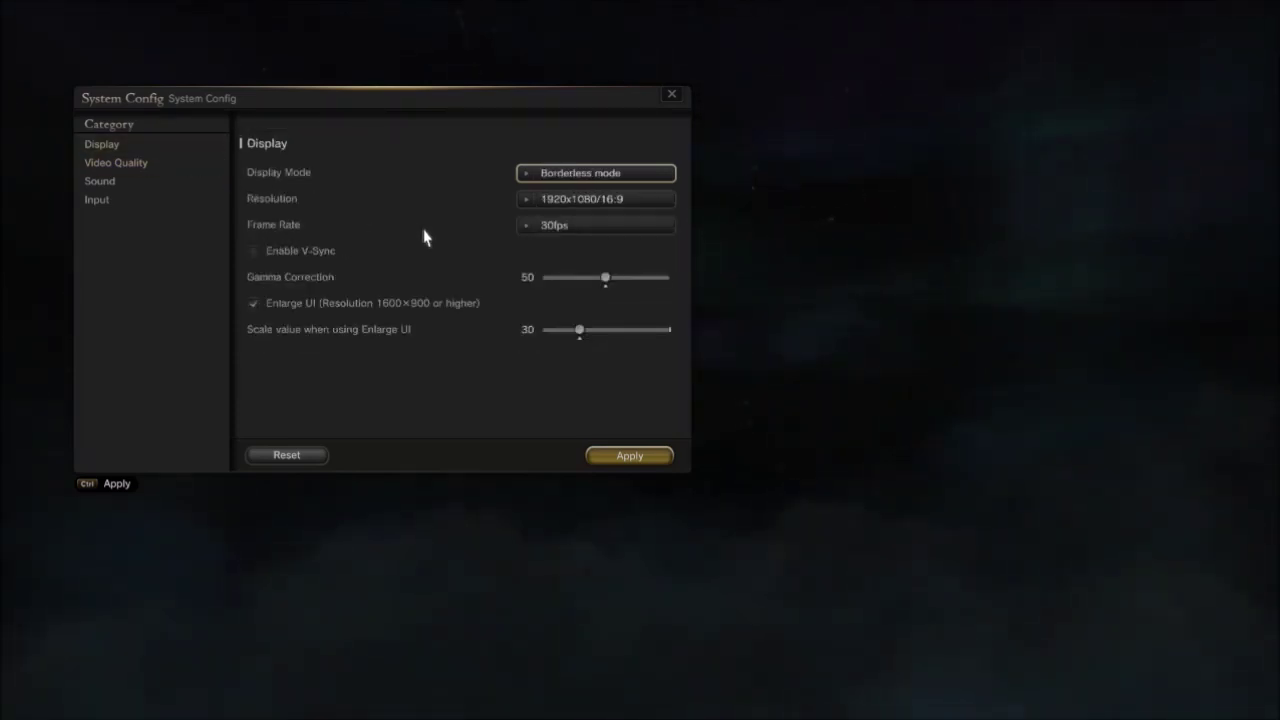
{"action": "left_click", "coordinate": [583, 204]}
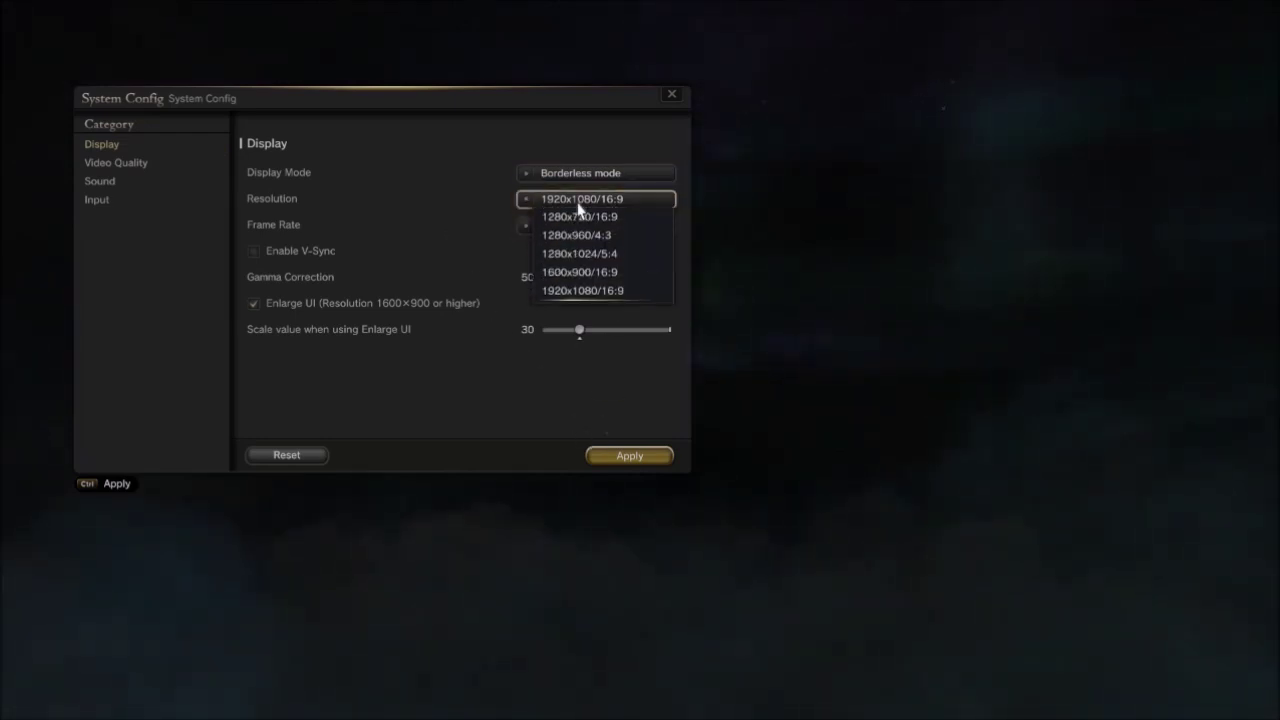
{"action": "left_click", "coordinate": [453, 214]}
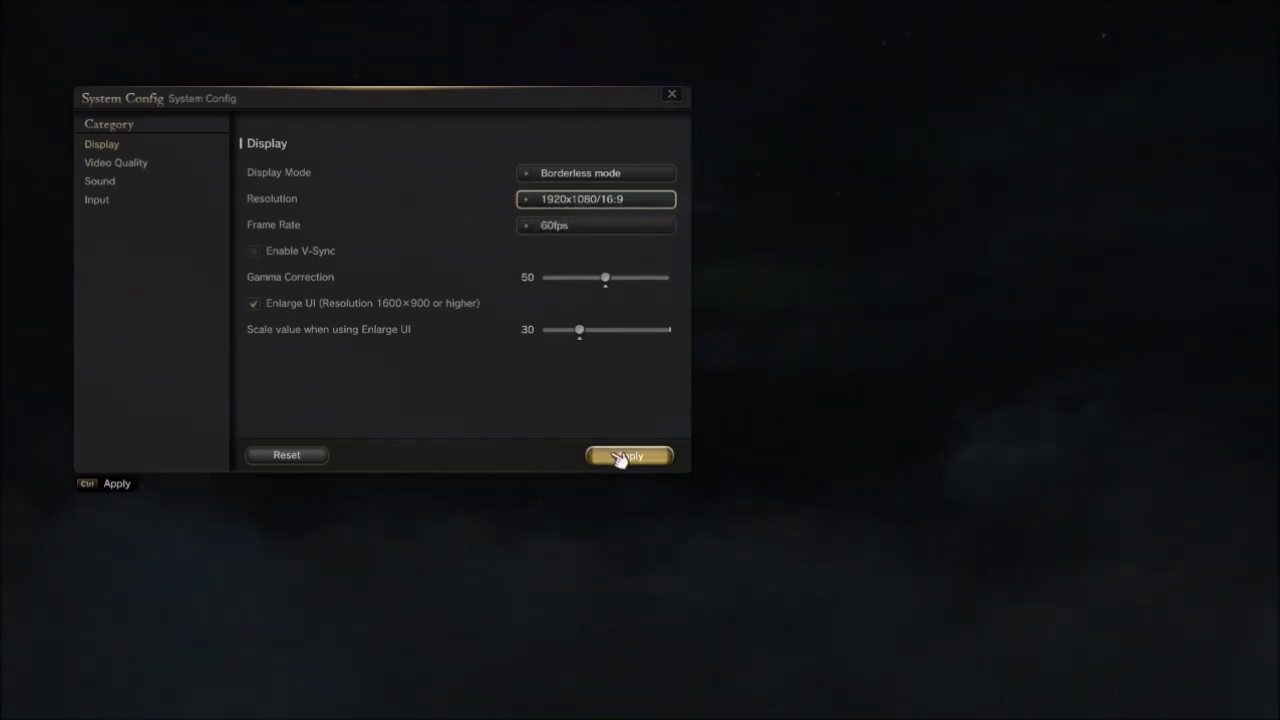
{"action": "left_click", "coordinate": [627, 456]}
{"action": "key", "text": "Return"}
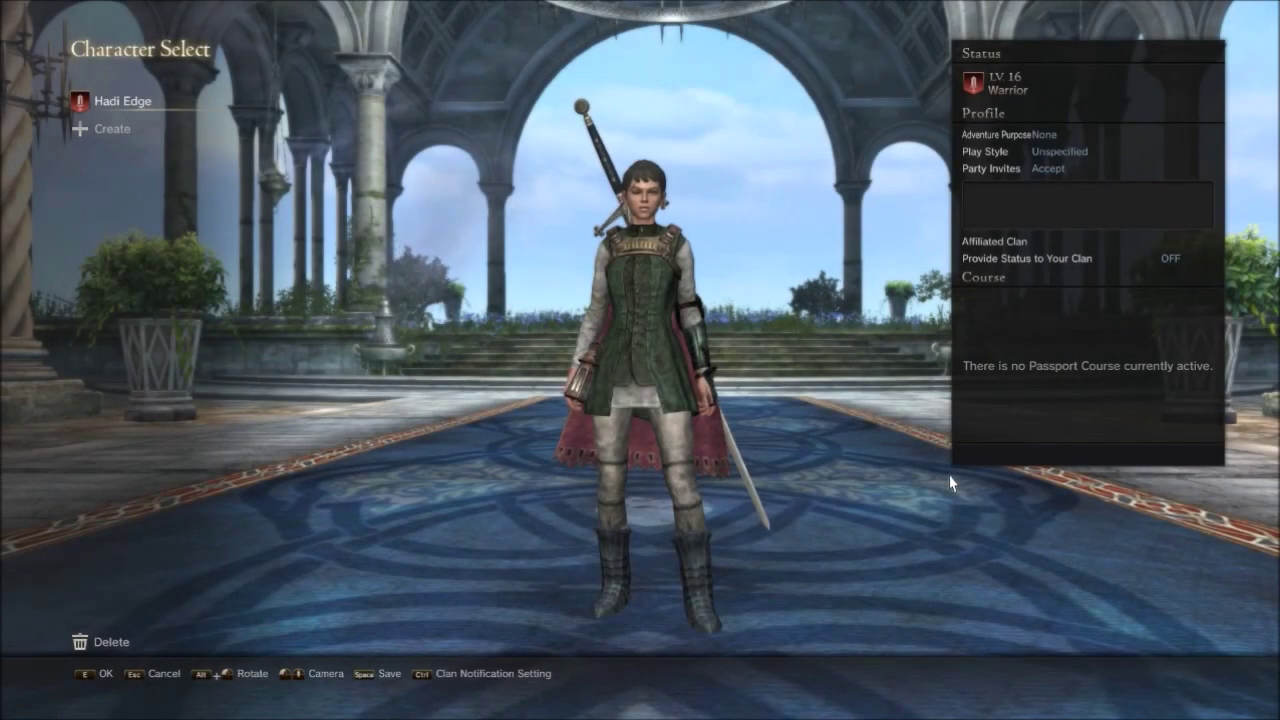
Zoom and orbit the camera around the level 16 Warrior to view her back.
{"action": "scroll", "coordinate": [741, 277], "scroll_direction": "up", "scroll_amount": 5}
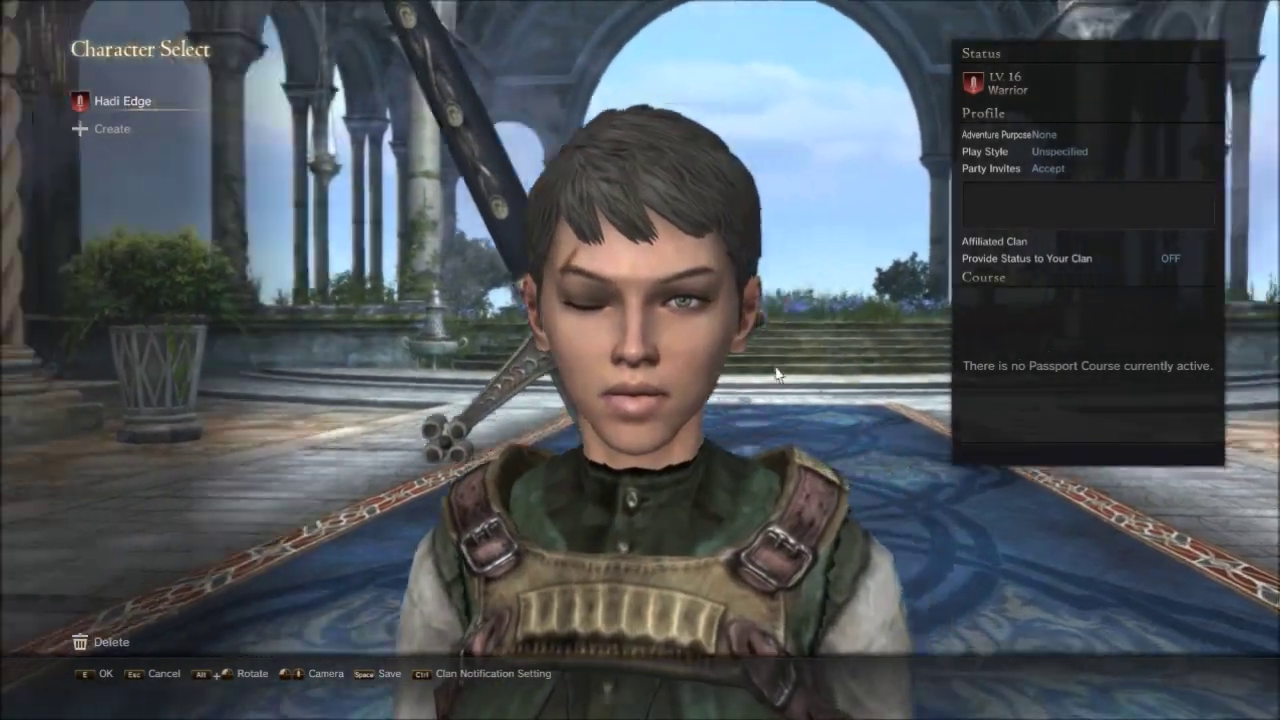
{"action": "left_click_drag", "start_coordinate": [776, 374], "coordinate": [1166, 423]}
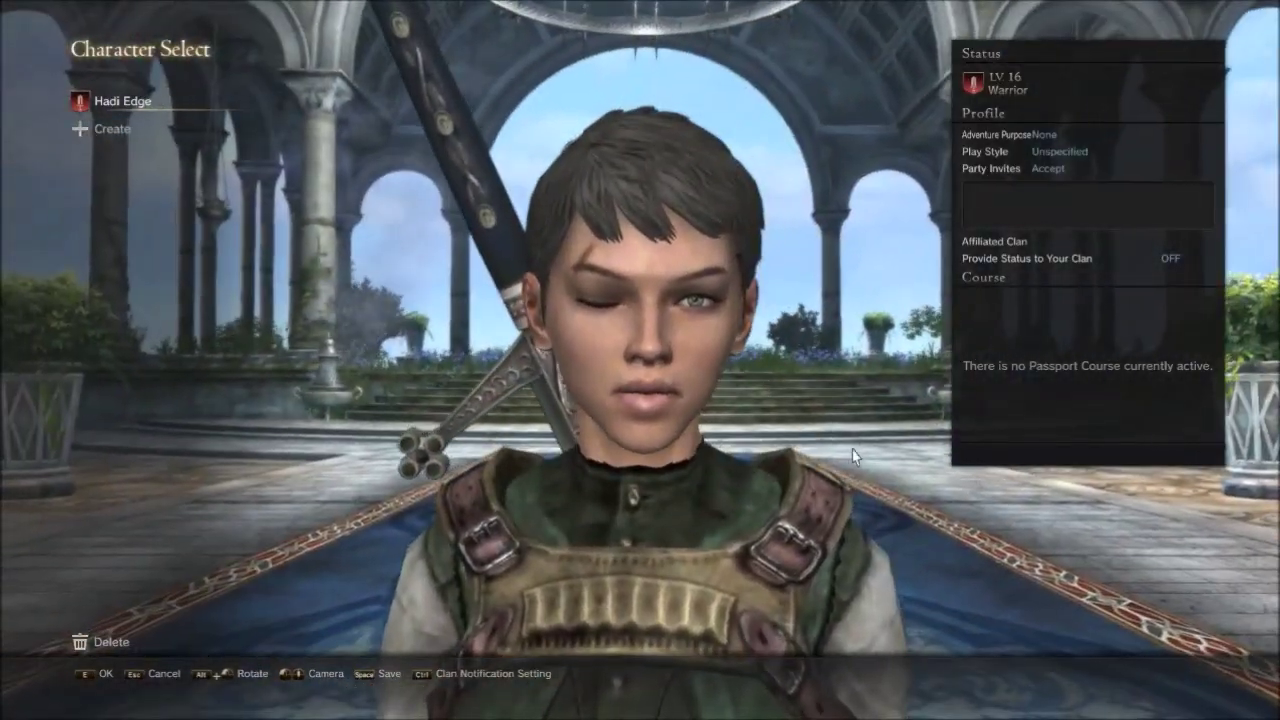
{"action": "scroll", "coordinate": [852, 450], "scroll_direction": "down", "scroll_amount": 3}
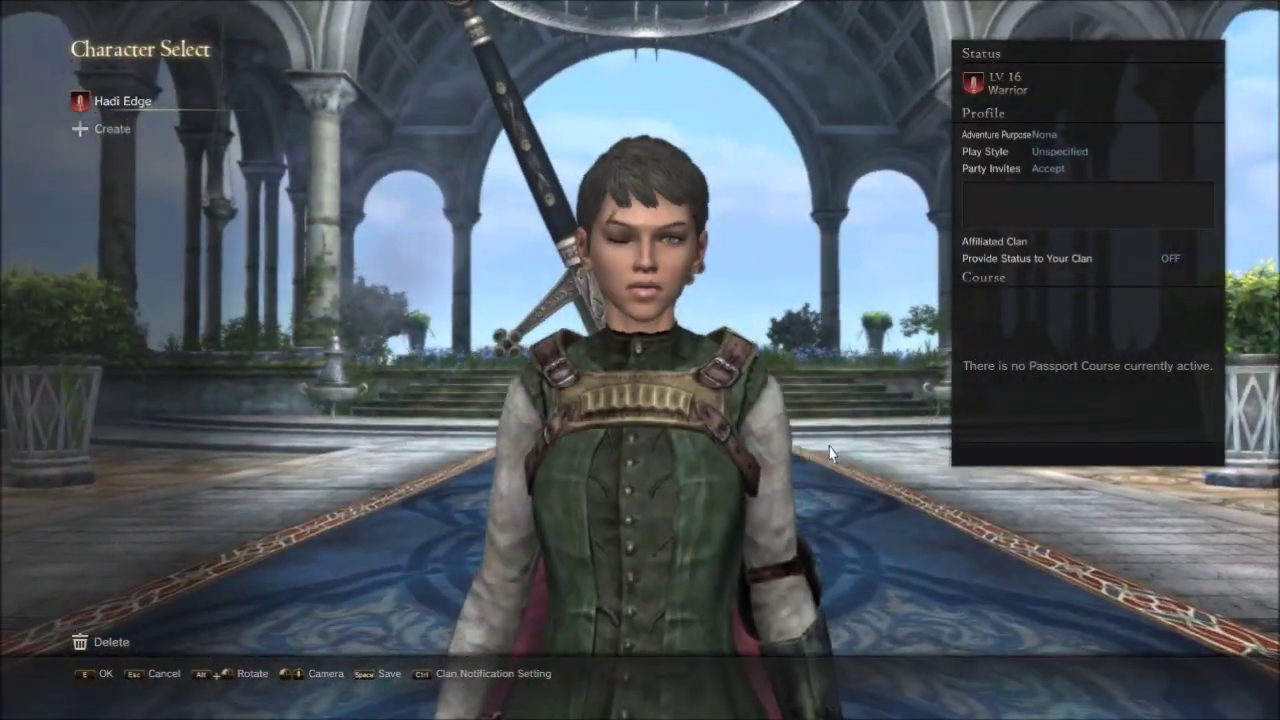
{"action": "left_click_drag", "start_coordinate": [807, 444], "coordinate": [1077, 437]}
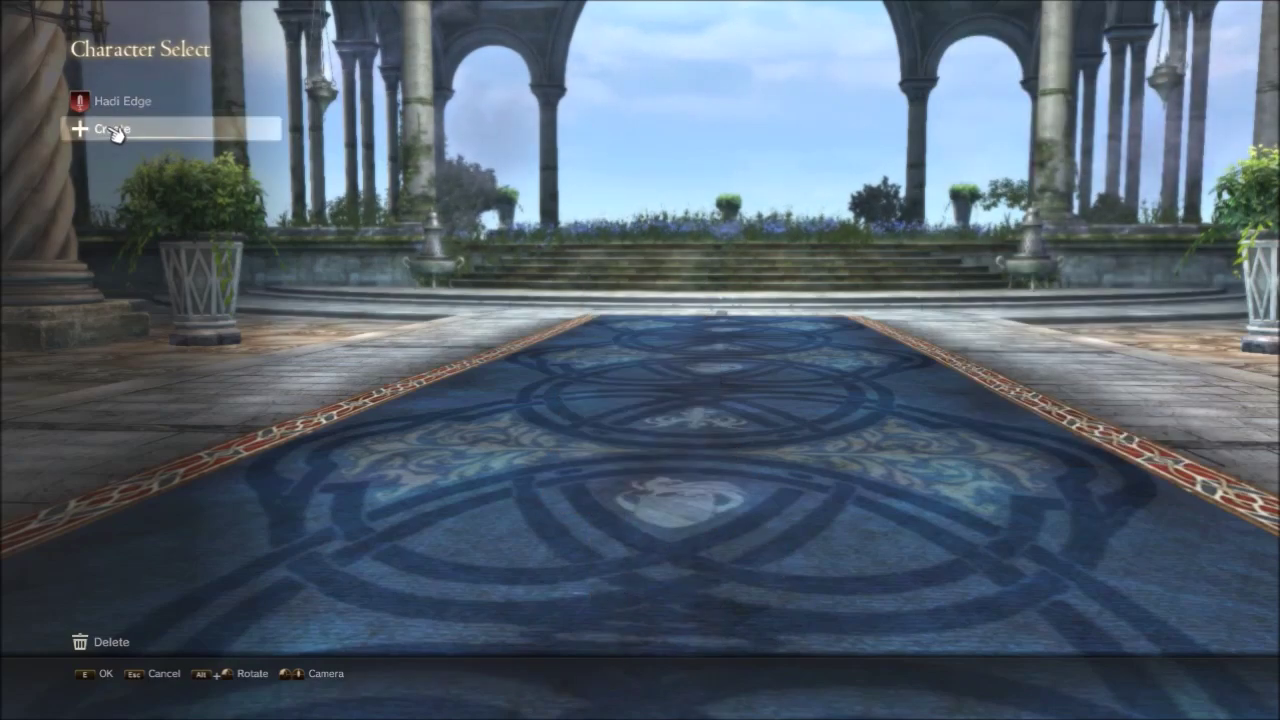
Start a new character, skip the intro, and keep it male after previewing female.
{"action": "left_click", "coordinate": [115, 131]}
{"action": "key", "text": "space"}
{"action": "left_click", "coordinate": [578, 373]}
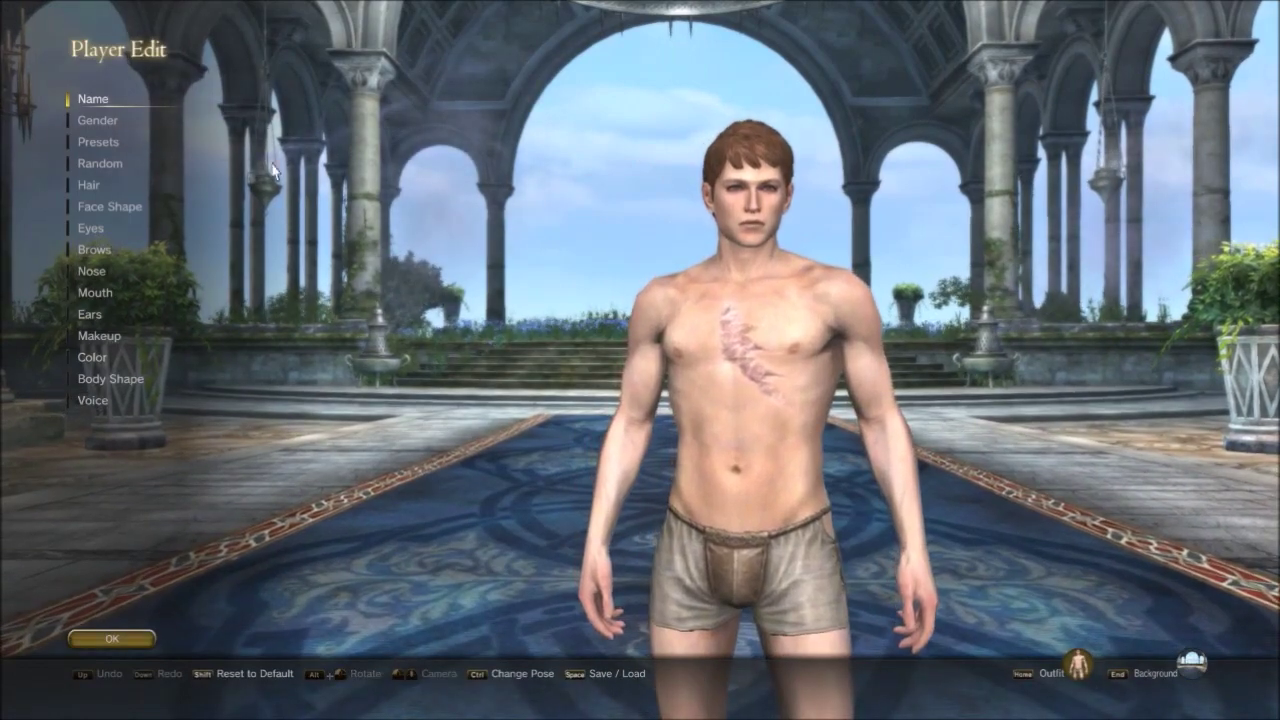
{"action": "left_click", "coordinate": [126, 122]}
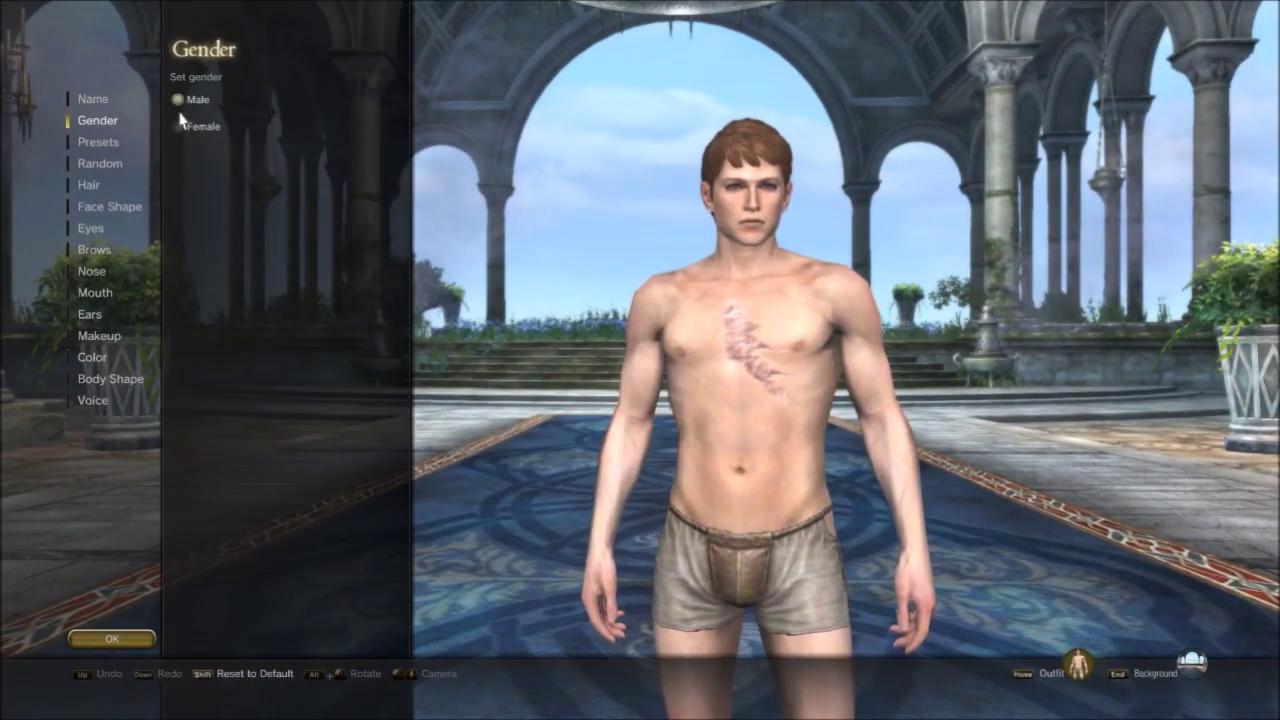
{"action": "left_click", "coordinate": [178, 126]}
{"action": "left_click_drag", "start_coordinate": [600, 420], "coordinate": [838, 426]}
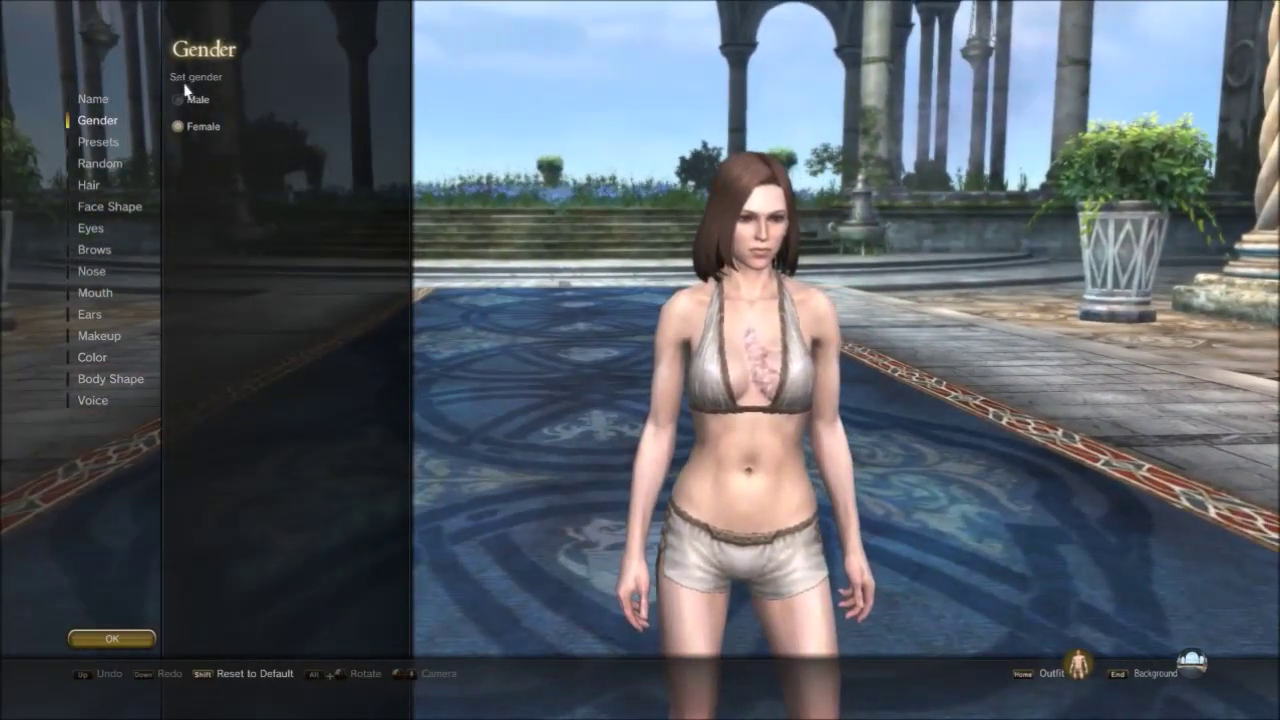
{"action": "left_click", "coordinate": [179, 100]}
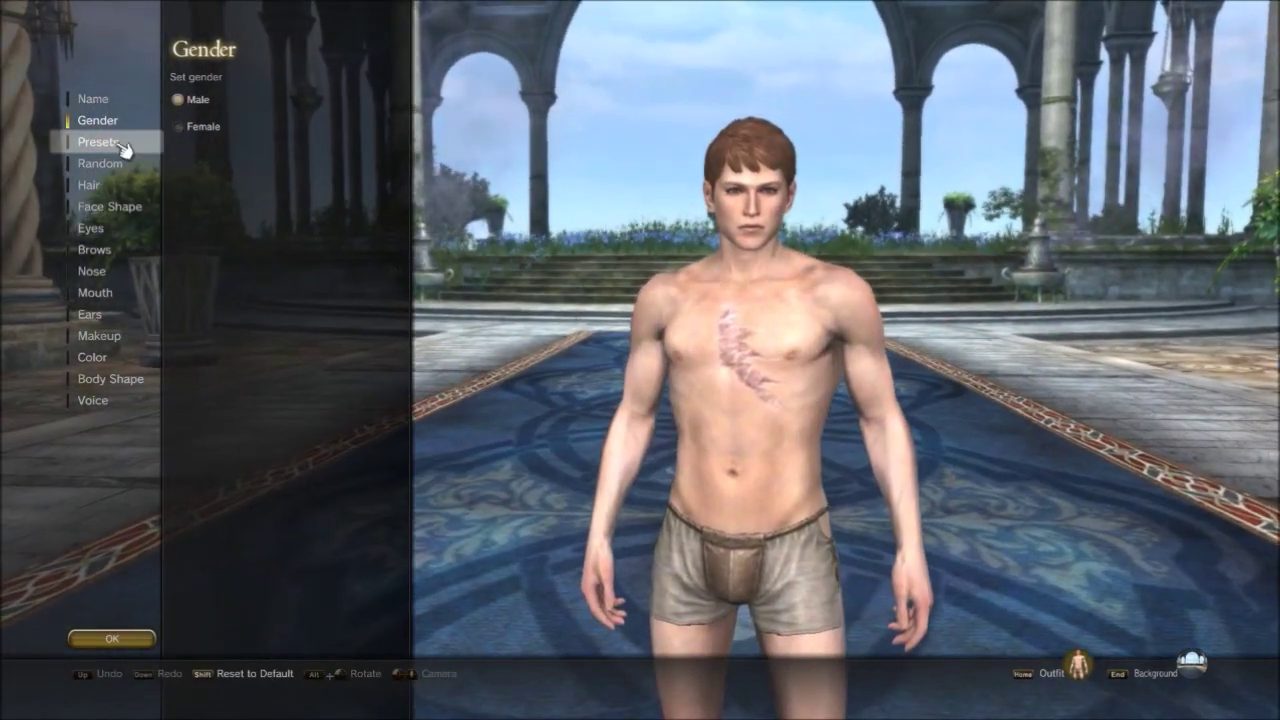
{"action": "left_click", "coordinate": [120, 145]}
Randomize the character's appearance twice.
{"action": "left_click", "coordinate": [105, 165]}
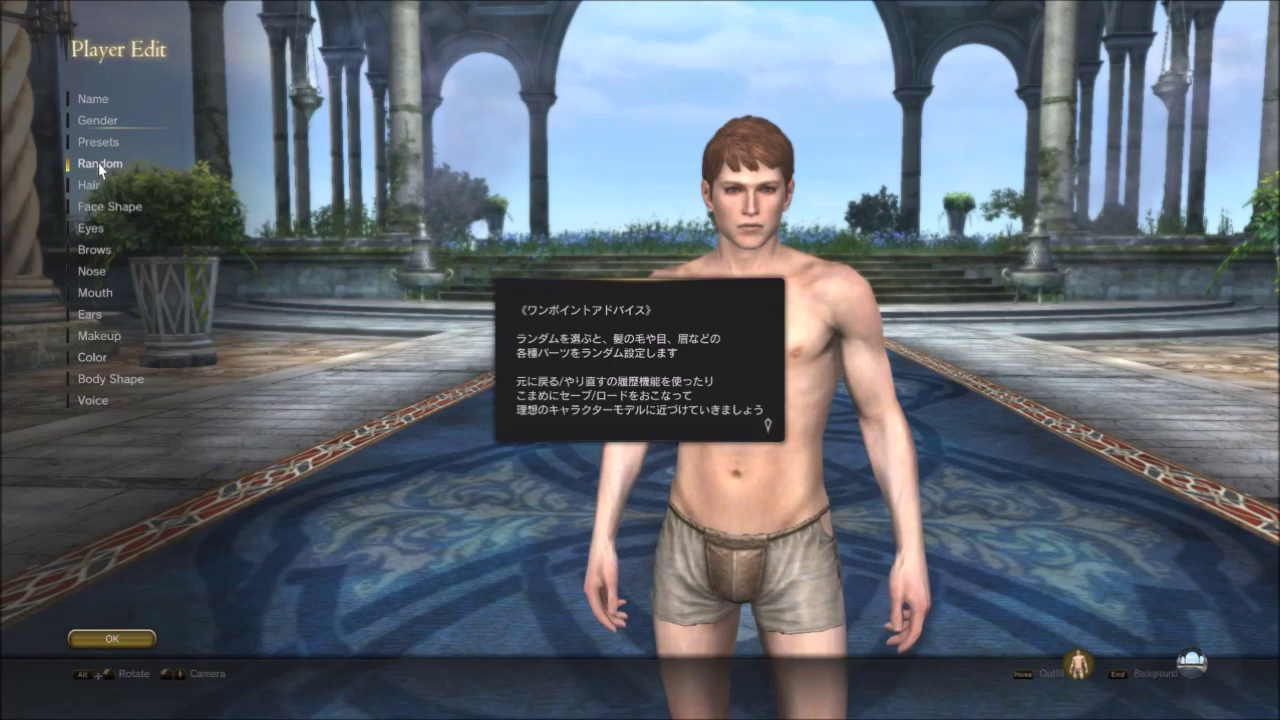
{"action": "left_click", "coordinate": [645, 402]}
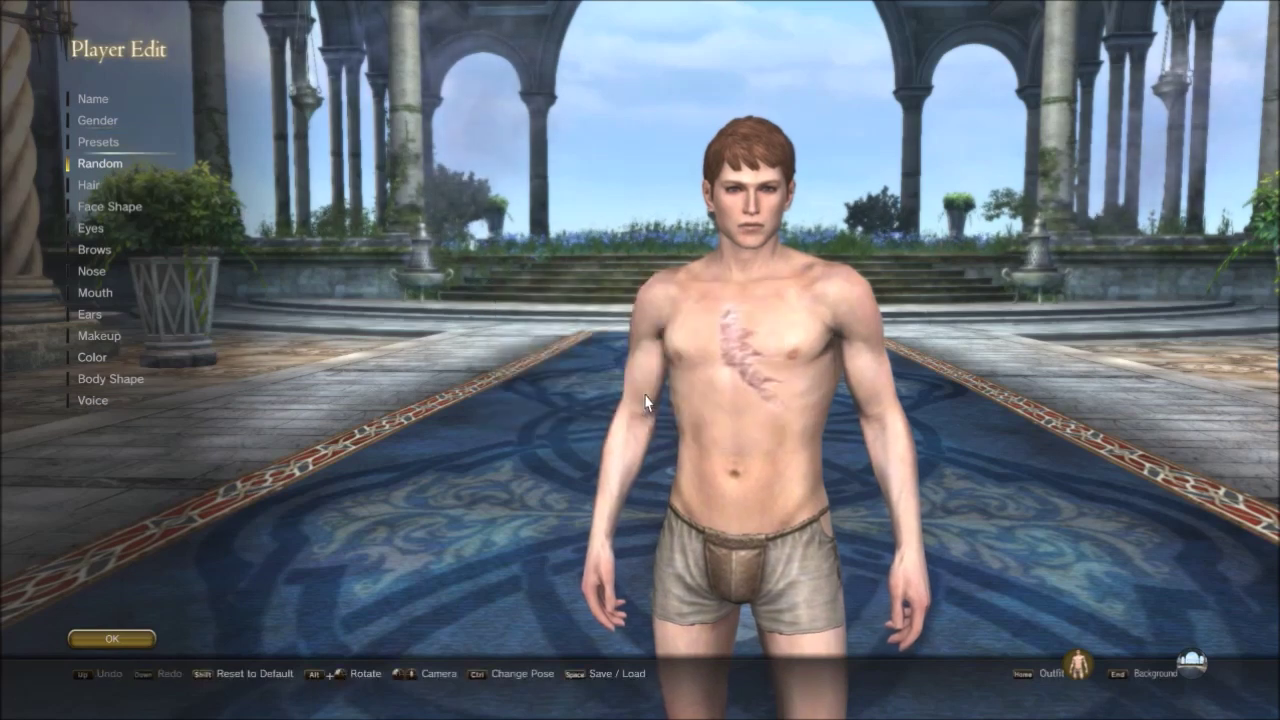
{"action": "left_click", "coordinate": [100, 142]}
{"action": "left_click", "coordinate": [574, 400]}
Try presets Type 4 to 8, settle on Type 10, and show the hair style grid.
{"action": "left_click", "coordinate": [177, 180]}
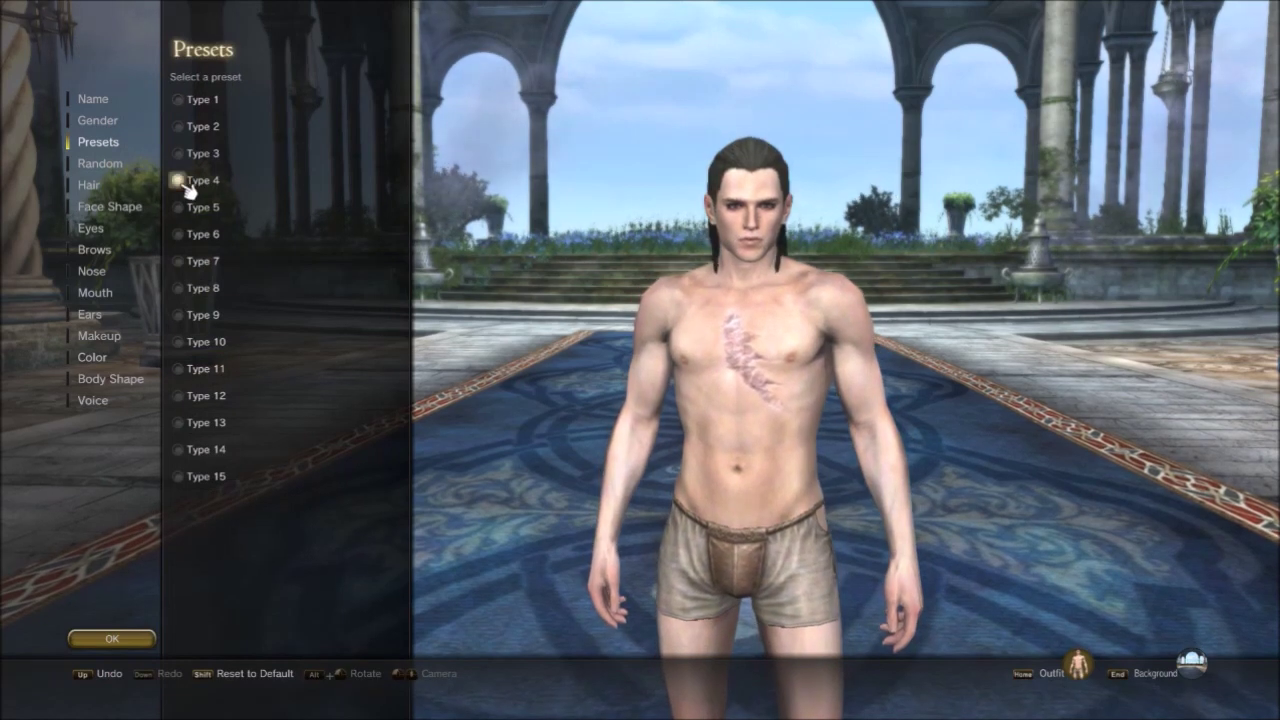
{"action": "left_click", "coordinate": [178, 207]}
{"action": "left_click", "coordinate": [179, 234]}
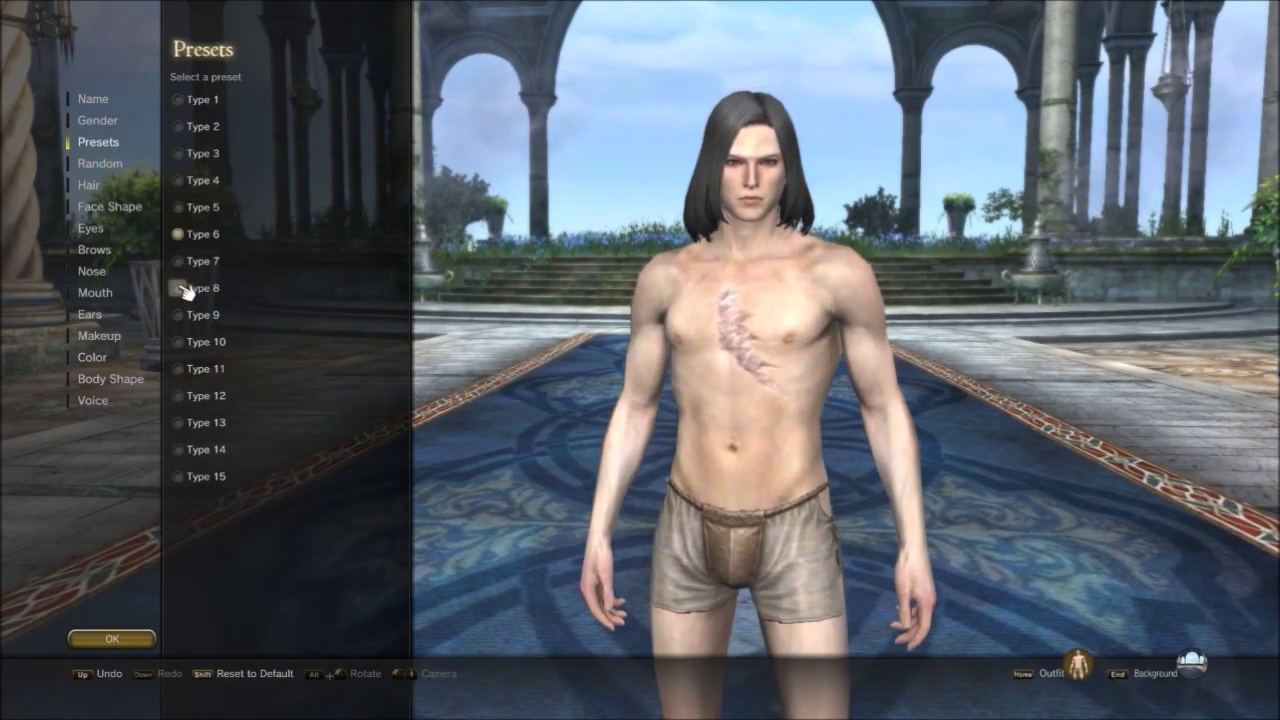
{"action": "left_click", "coordinate": [180, 288]}
{"action": "left_click", "coordinate": [180, 342]}
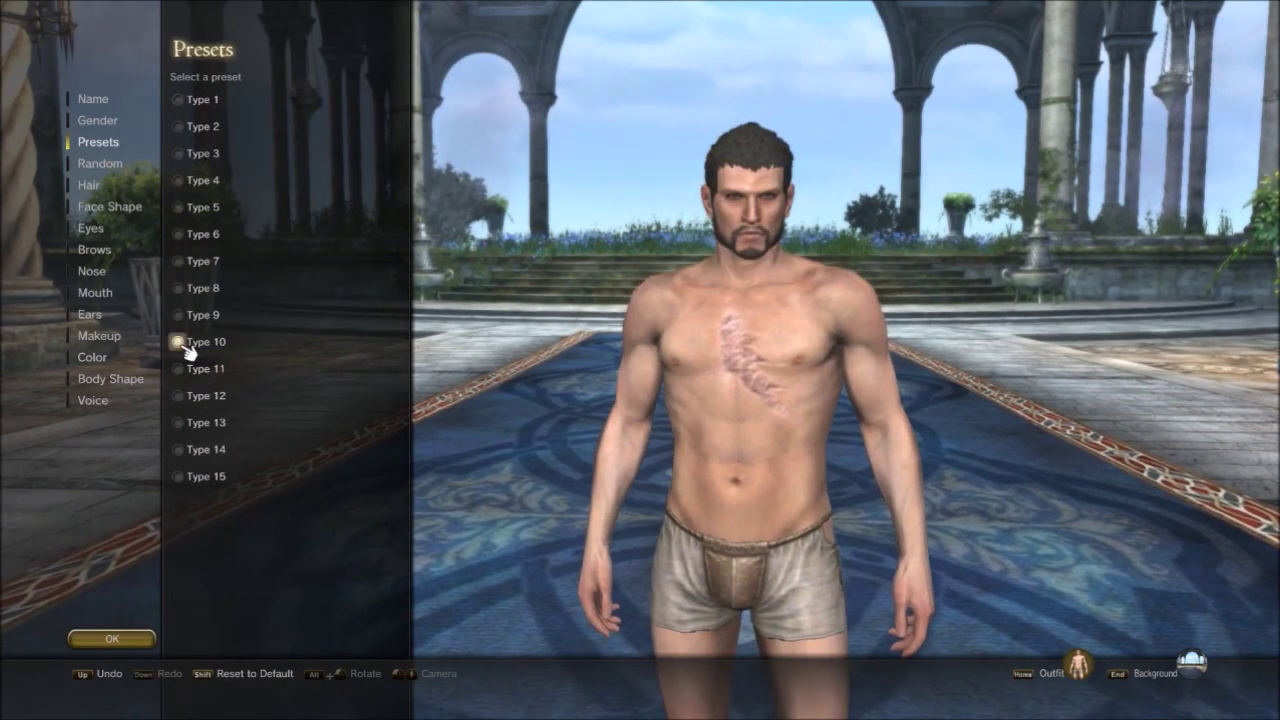
{"action": "left_click", "coordinate": [98, 186]}
{"action": "left_click", "coordinate": [243, 102]}
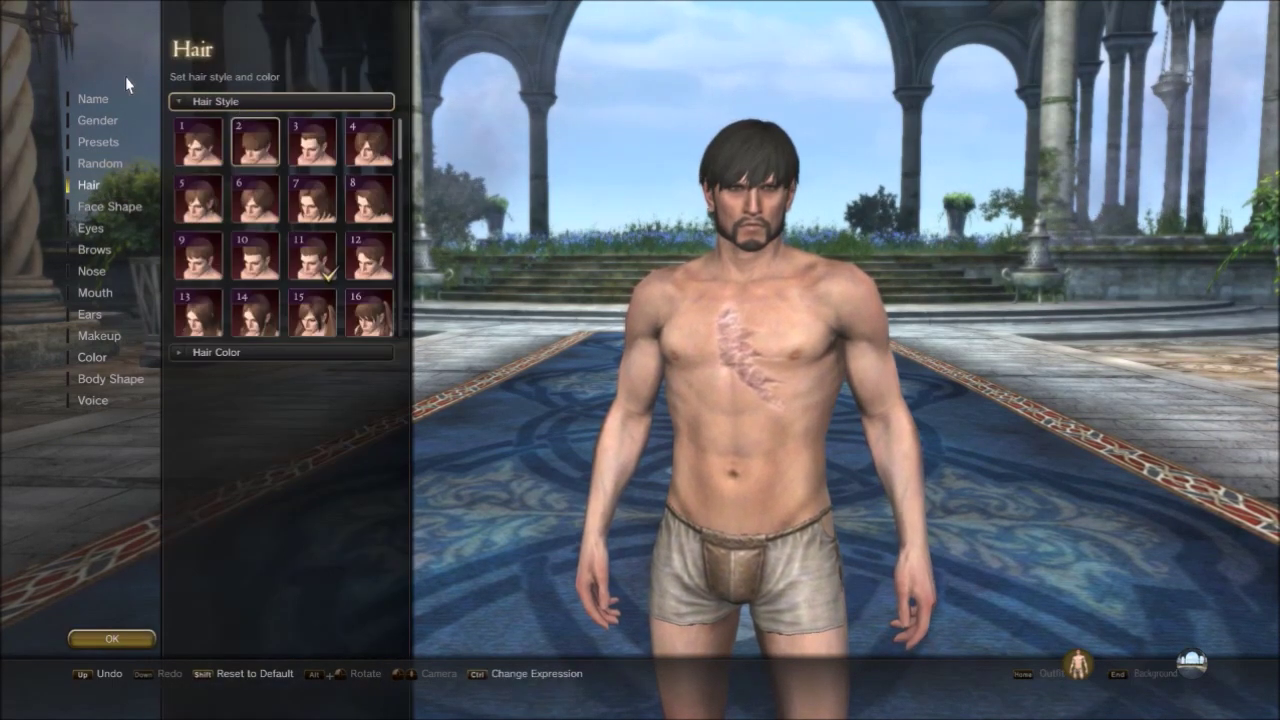
Browse the Hair Style grid and try hairstyle 100 with long fringed hair.
{"action": "scroll", "coordinate": [250, 250], "scroll_direction": "down", "scroll_amount": 5}
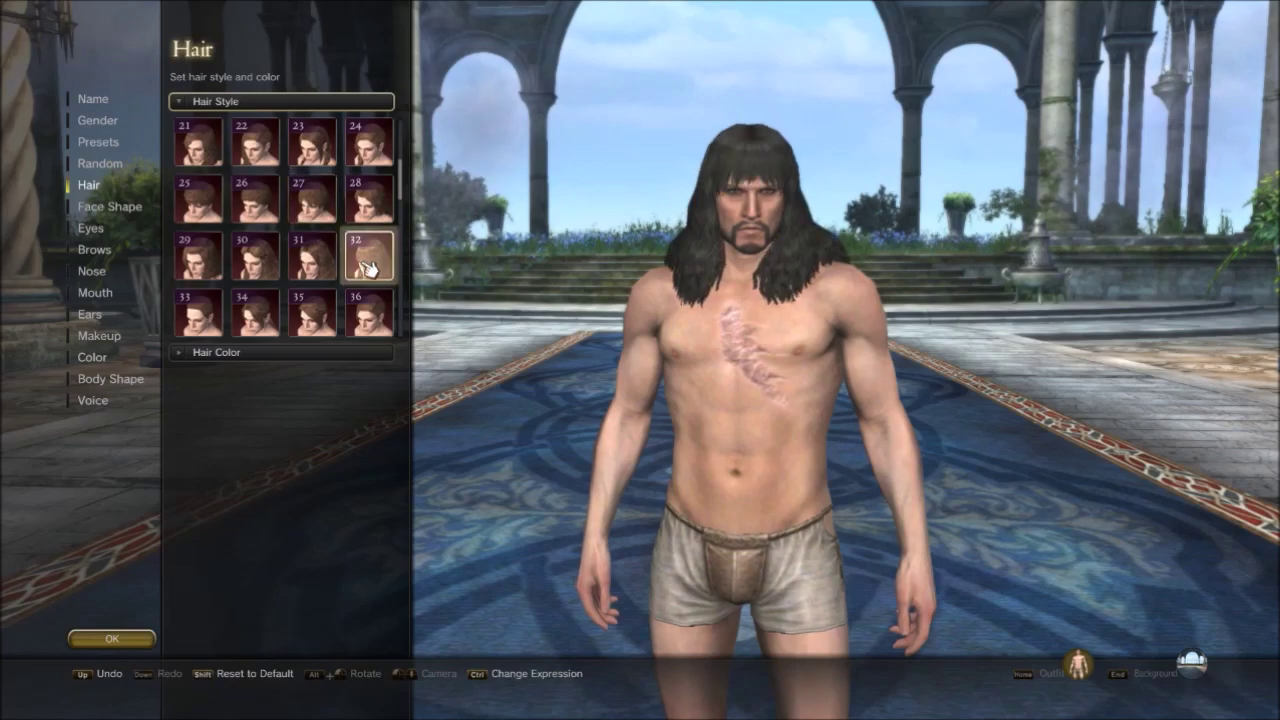
{"action": "left_click_drag", "start_coordinate": [420, 345], "coordinate": [765, 334]}
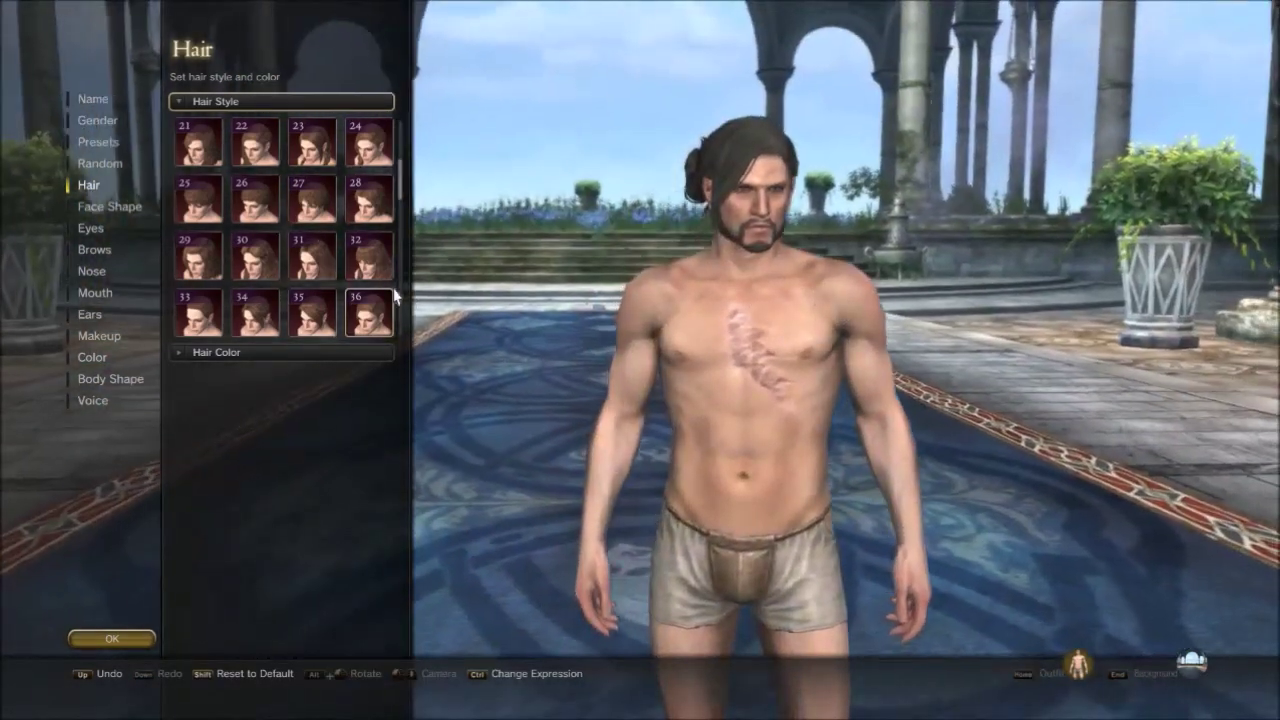
{"action": "scroll", "coordinate": [350, 310], "scroll_direction": "down", "scroll_amount": 3}
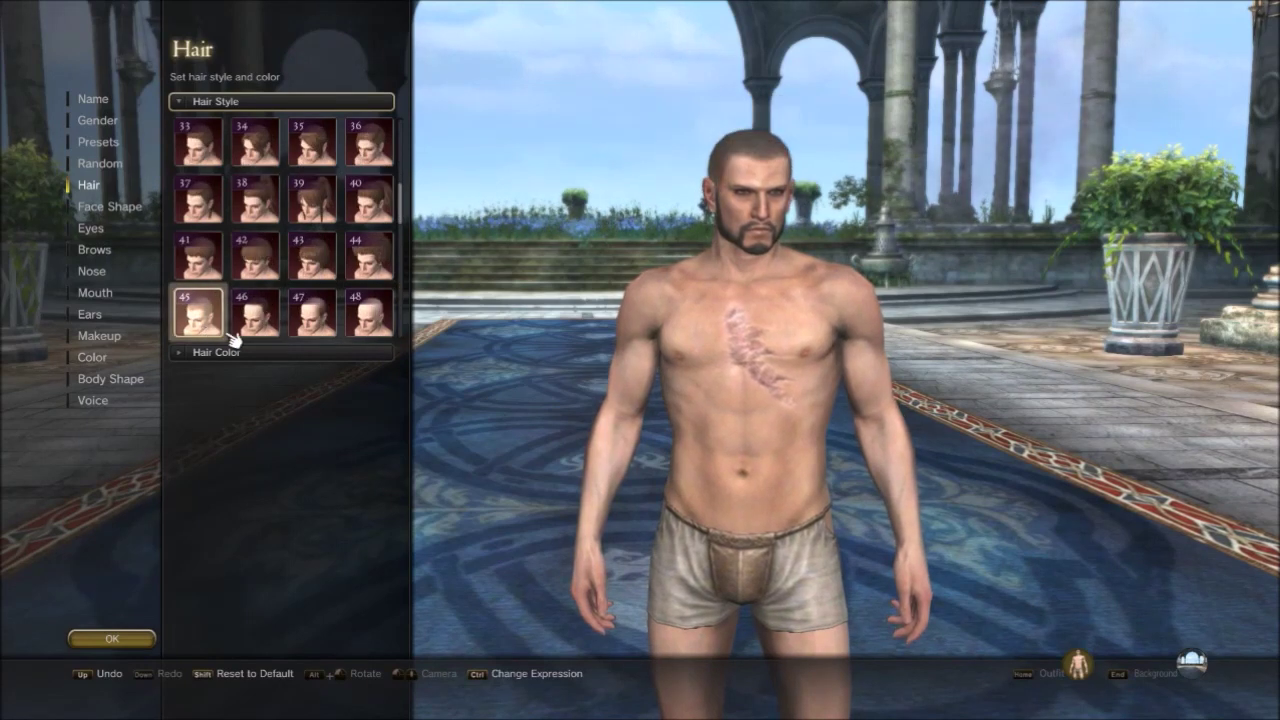
{"action": "scroll", "coordinate": [358, 328], "scroll_direction": "down", "scroll_amount": 2}
{"action": "scroll", "coordinate": [290, 320], "scroll_direction": "down", "scroll_amount": 2}
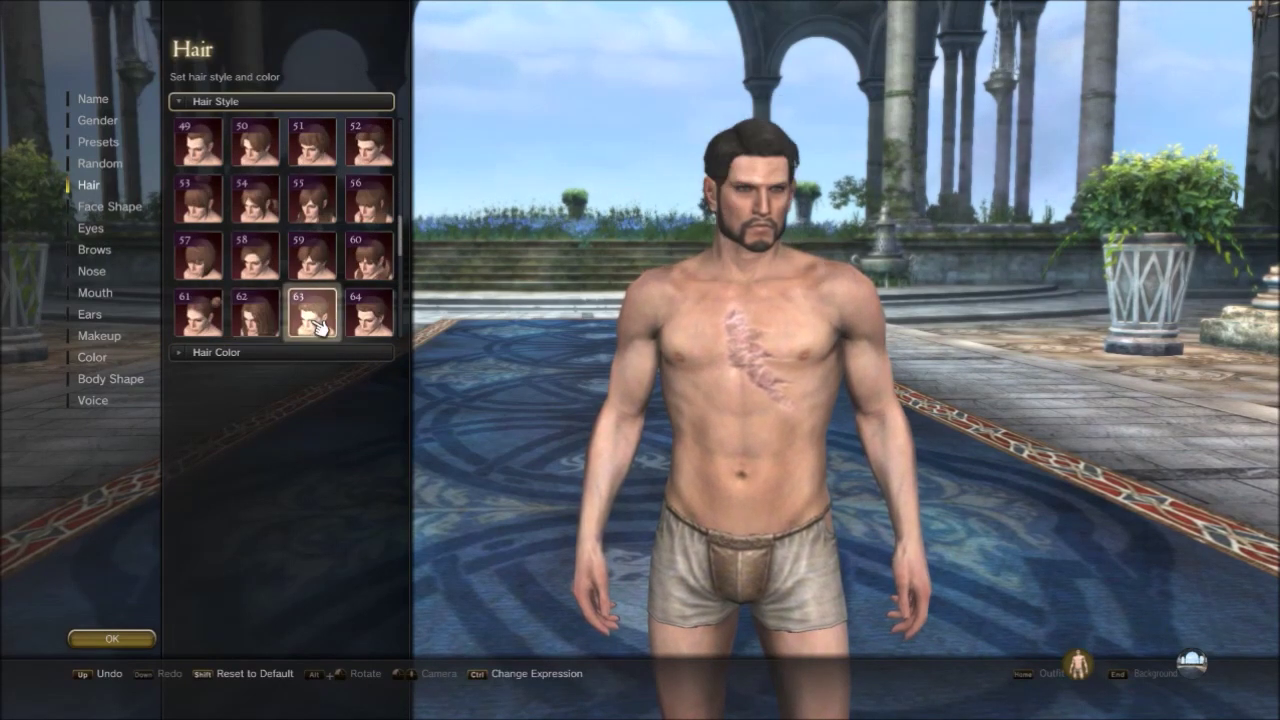
{"action": "scroll", "coordinate": [228, 330], "scroll_direction": "down", "scroll_amount": 1}
{"action": "scroll", "coordinate": [358, 340], "scroll_direction": "down", "scroll_amount": 4}
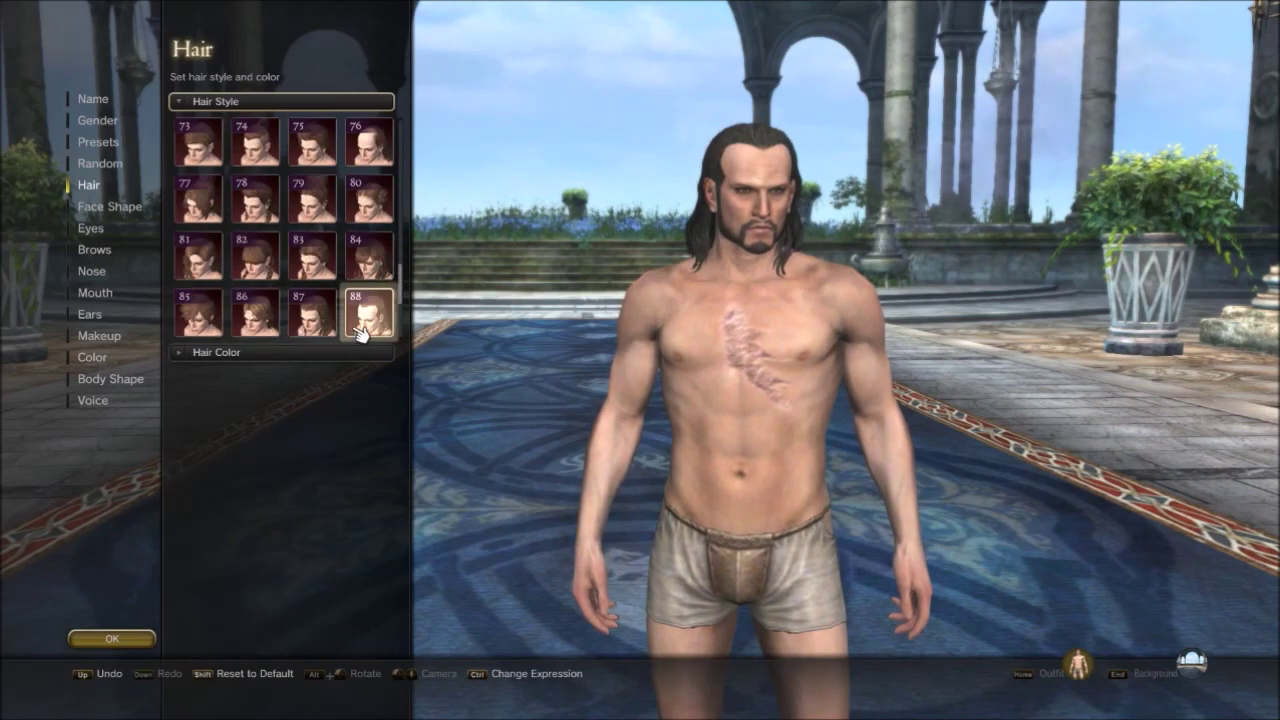
{"action": "scroll", "coordinate": [362, 340], "scroll_direction": "down", "scroll_amount": 3}
{"action": "left_click", "coordinate": [369, 313]}
Switch to hairstyle 102 with purple-bowed, tied-back hair and collapse the Hair Style grid.
{"action": "left_click_drag", "start_coordinate": [626, 355], "coordinate": [330, 335]}
{"action": "scroll", "coordinate": [230, 330], "scroll_direction": "down", "scroll_amount": 1}
{"action": "left_click", "coordinate": [255, 312]}
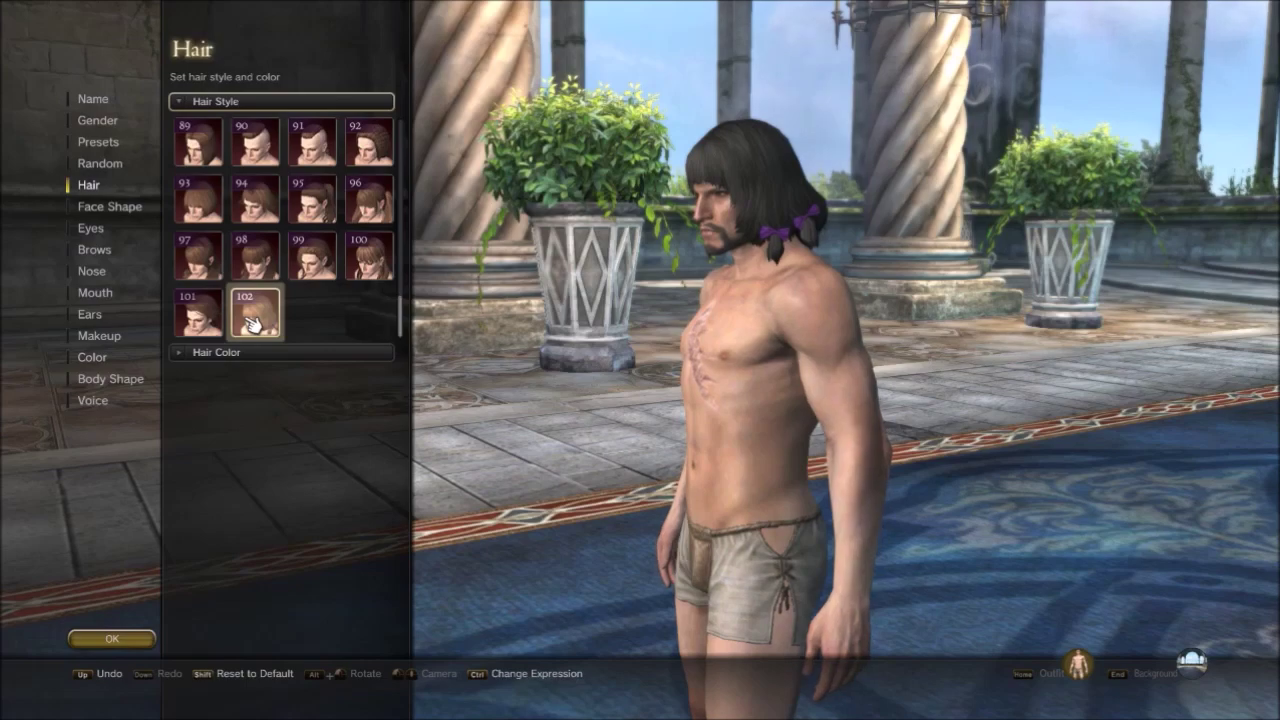
{"action": "left_click_drag", "start_coordinate": [560, 380], "coordinate": [666, 390]}
{"action": "left_click", "coordinate": [122, 210]}
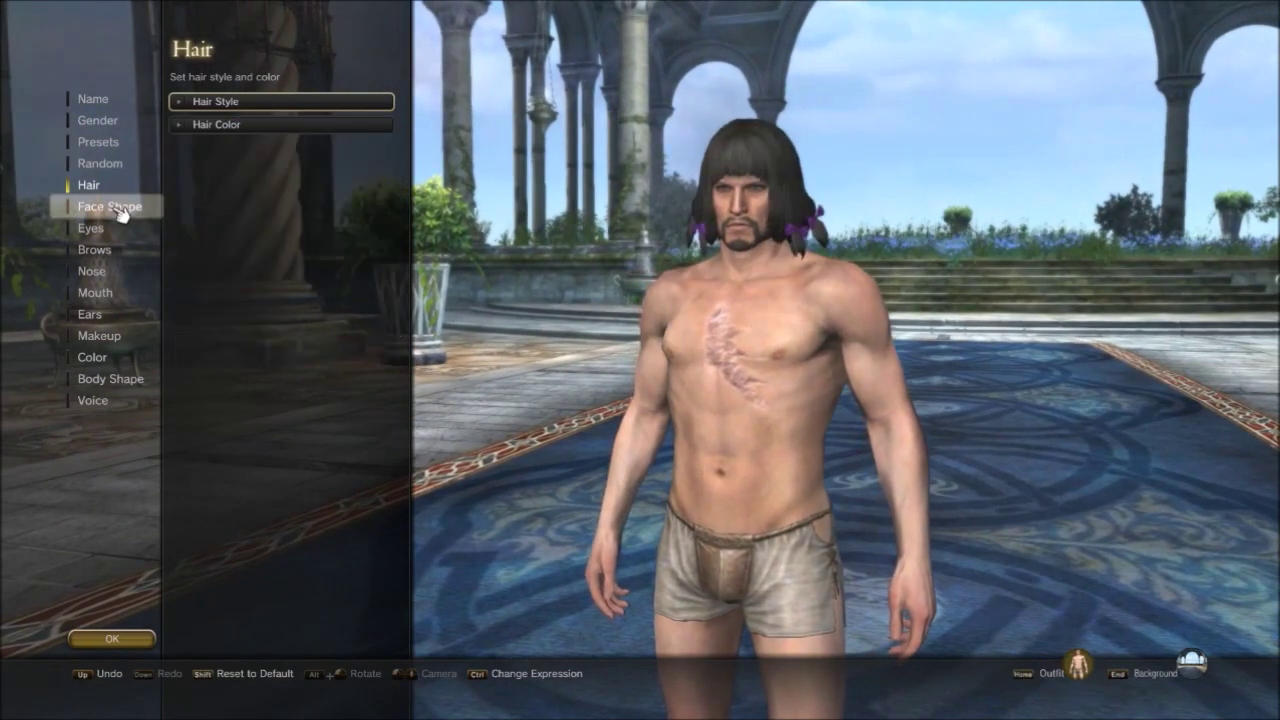
Return to the main menu and briefly check the eyebrow settings.
{"action": "key", "text": "Escape"}
{"action": "scroll", "coordinate": [472, 256], "scroll_direction": "up", "scroll_amount": 5}
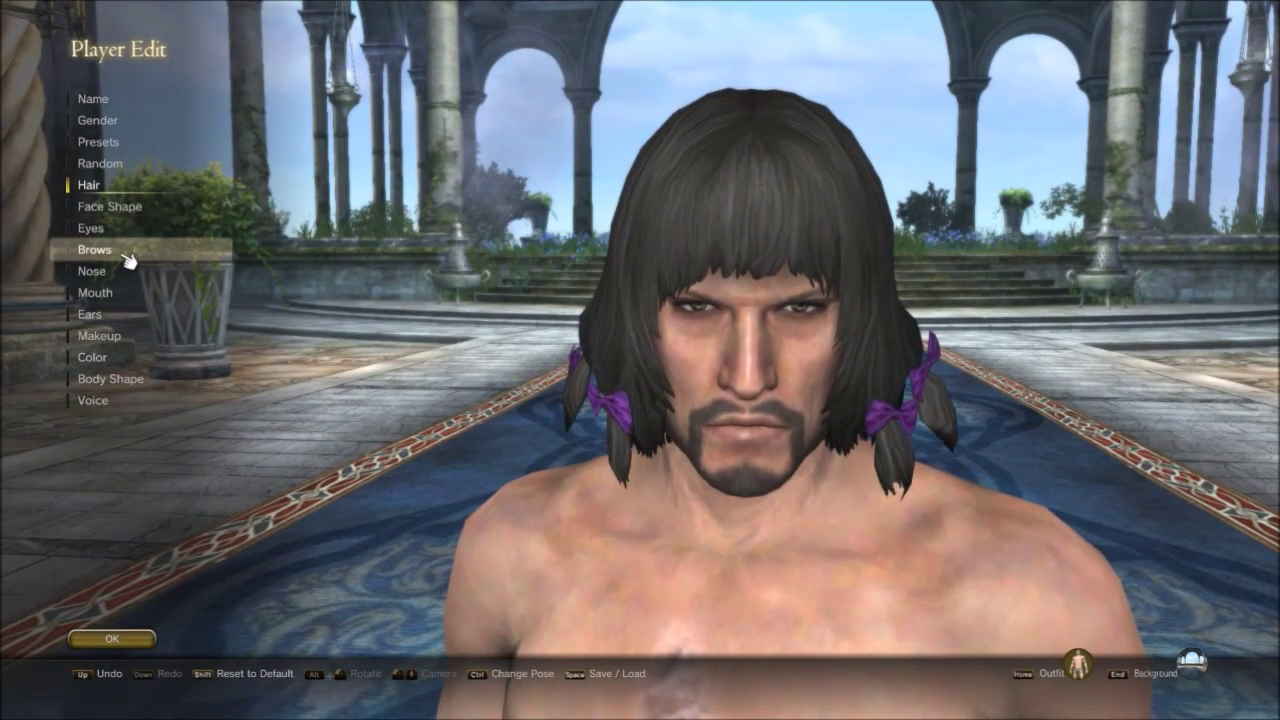
{"action": "left_click", "coordinate": [122, 251]}
{"action": "key", "text": "Escape"}
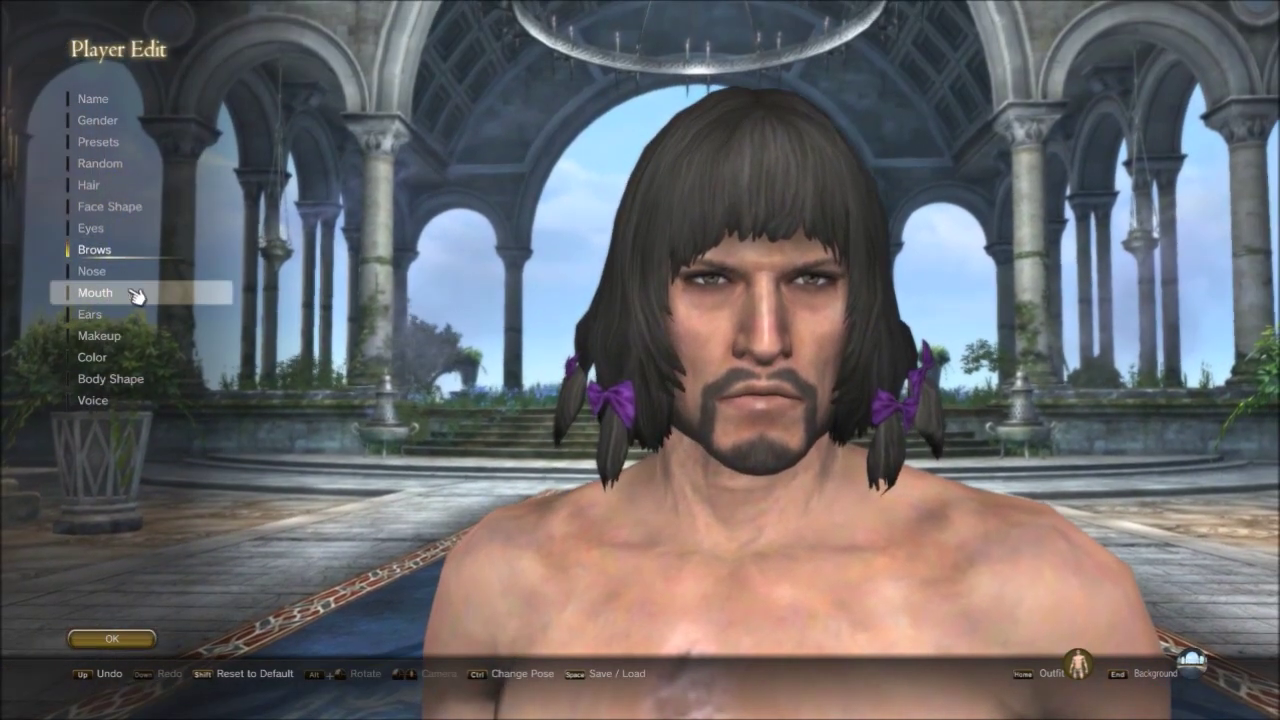
In Mouth, raise Lip Size from 75 to 200 and view the mouth shape choices.
{"action": "left_click", "coordinate": [133, 294]}
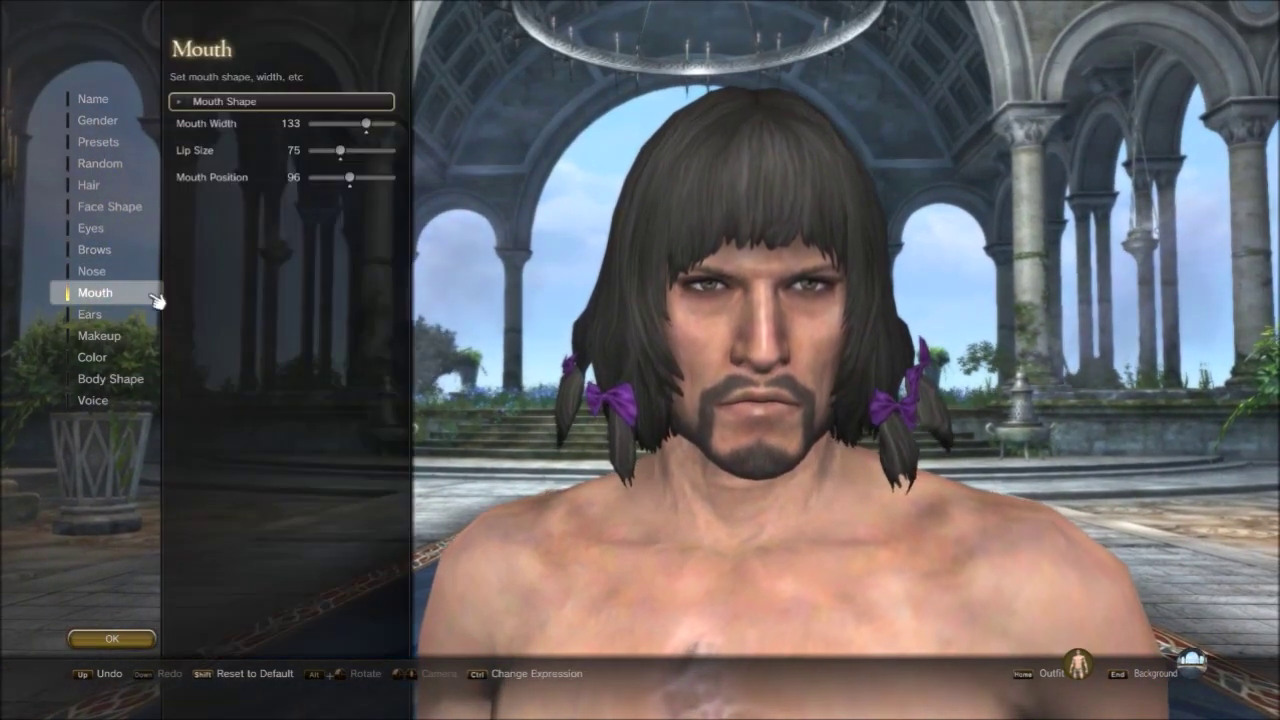
{"action": "left_click_drag", "start_coordinate": [344, 153], "coordinate": [396, 150]}
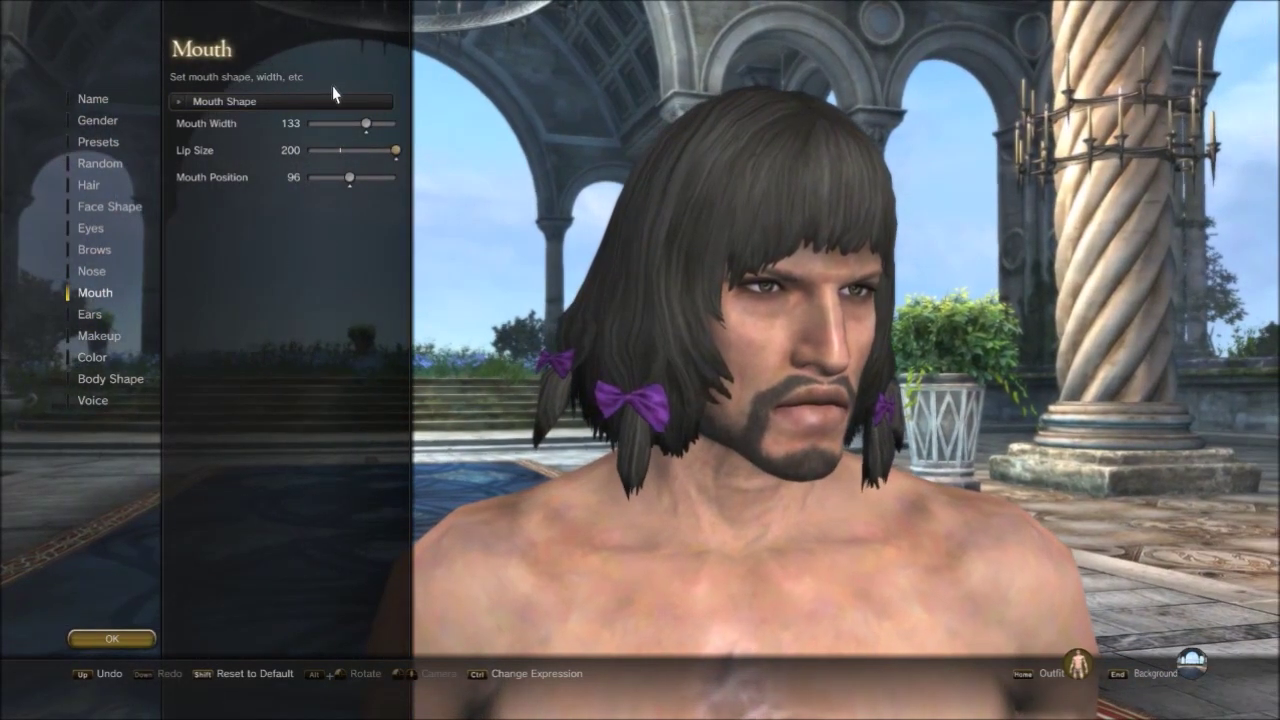
{"action": "left_click", "coordinate": [314, 100]}
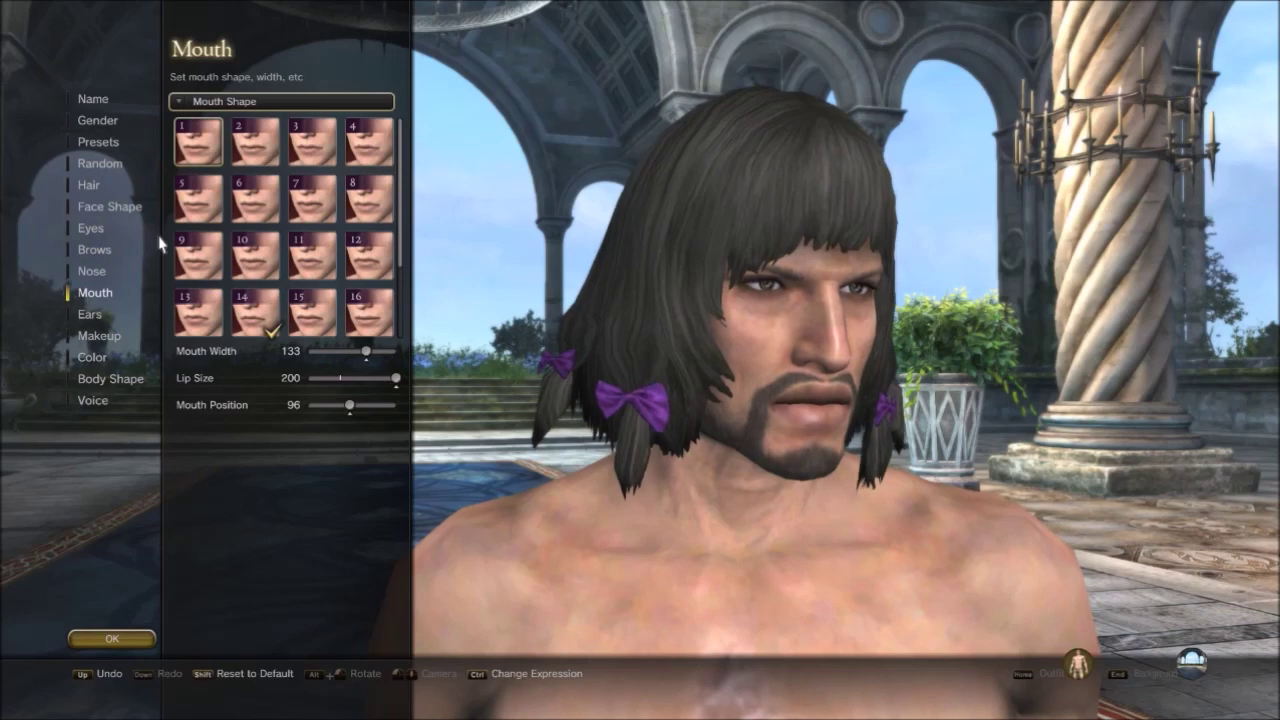
{"action": "scroll", "coordinate": [366, 318], "scroll_direction": "down", "scroll_amount": 2}
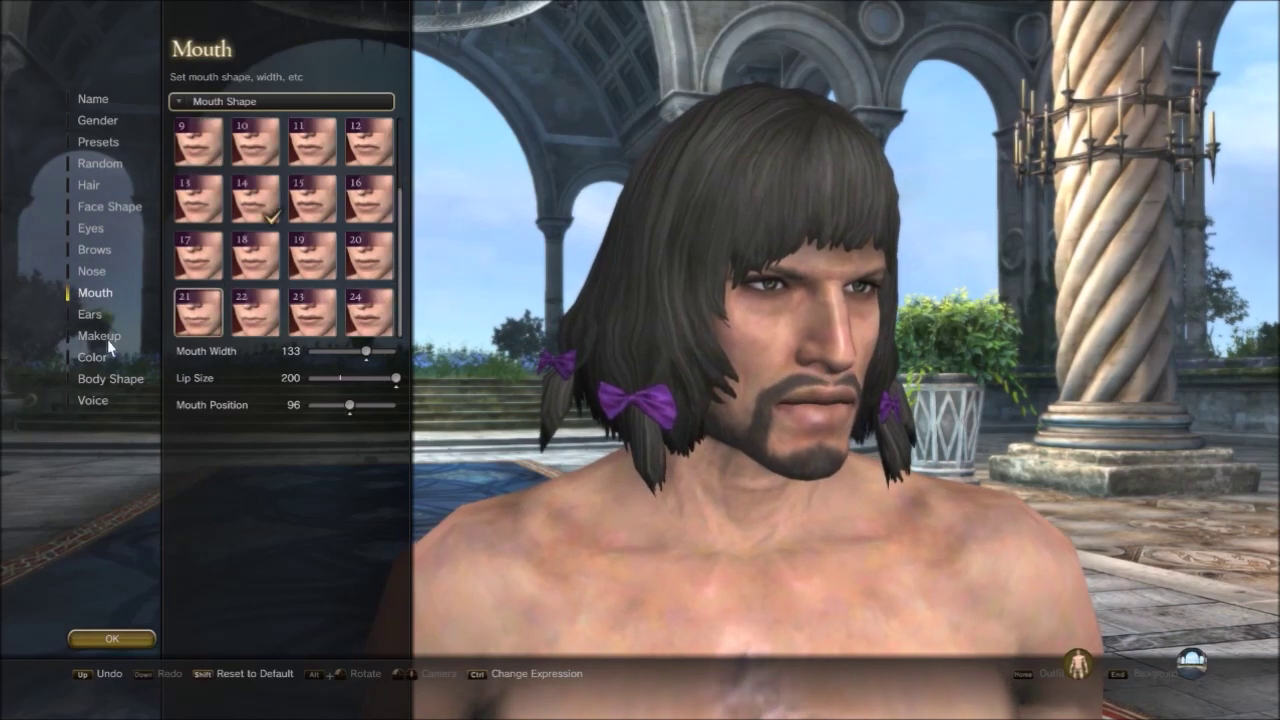
{"action": "left_click", "coordinate": [113, 380]}
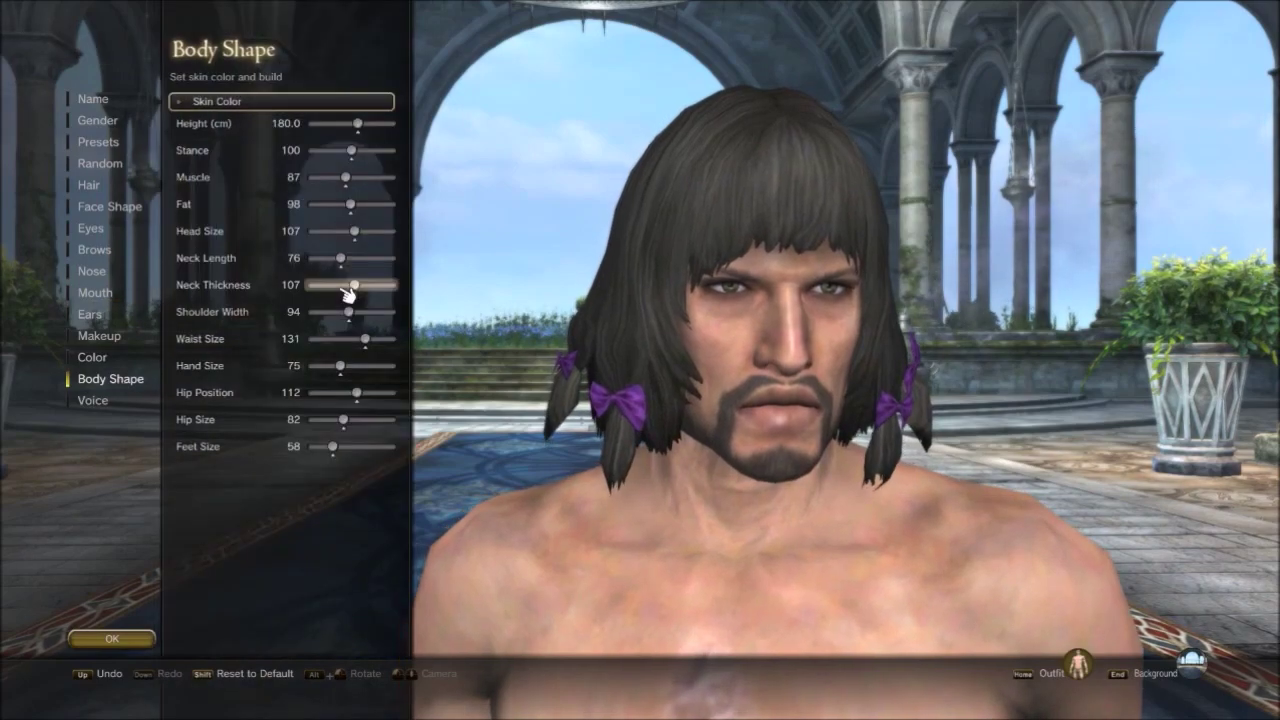
Set Neck Thickness, Neck Length, Muscle and Stance all to the maximum 200.
{"action": "left_click_drag", "start_coordinate": [354, 286], "coordinate": [443, 286]}
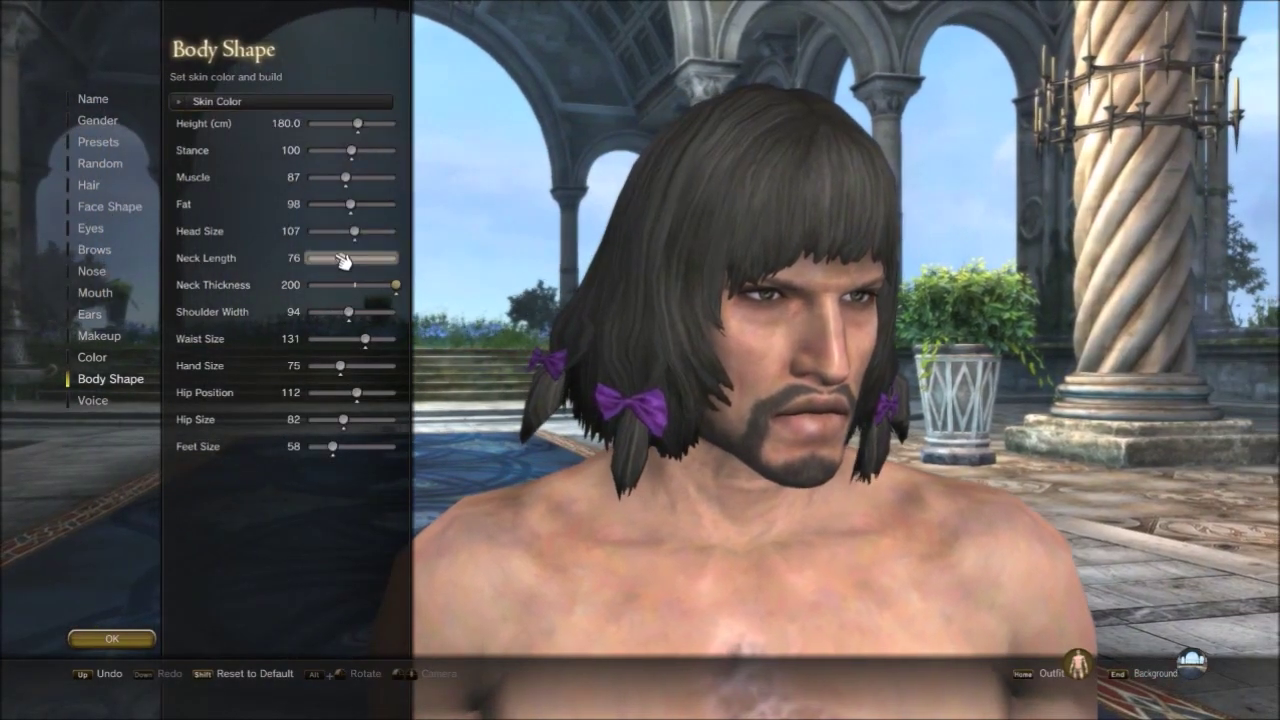
{"action": "left_click_drag", "start_coordinate": [341, 262], "coordinate": [440, 264]}
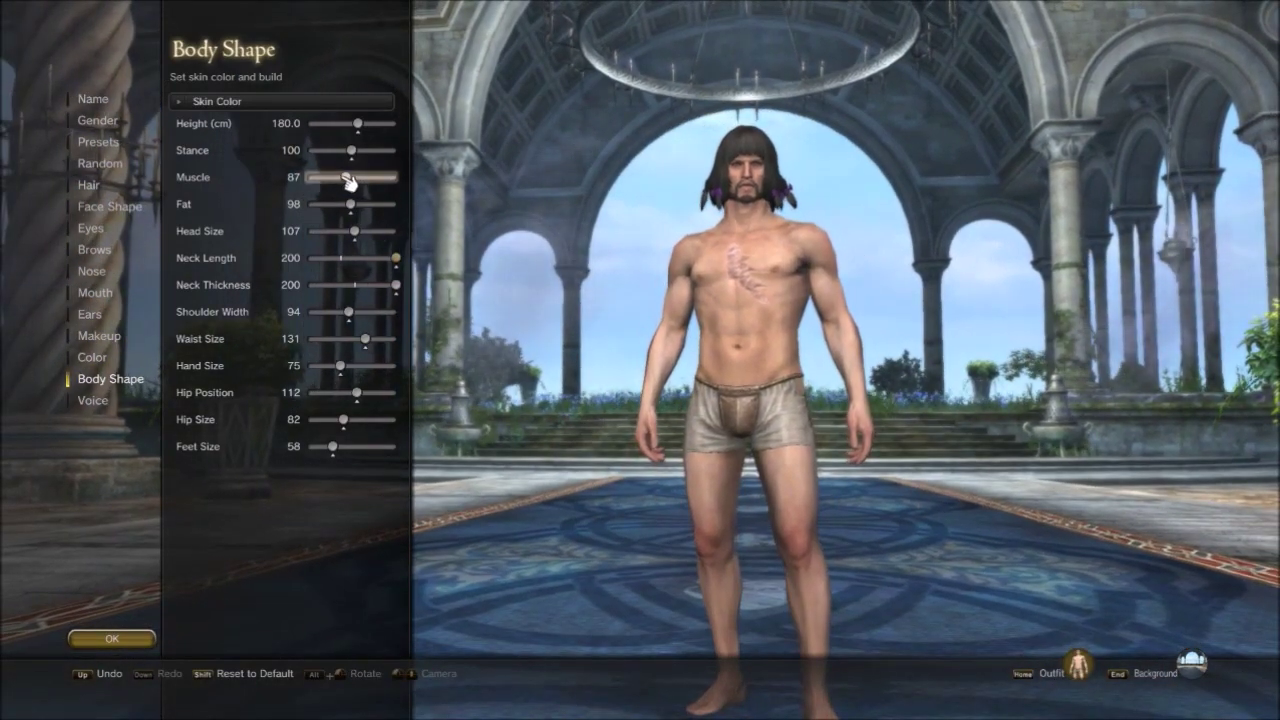
{"action": "left_click_drag", "start_coordinate": [347, 180], "coordinate": [396, 204]}
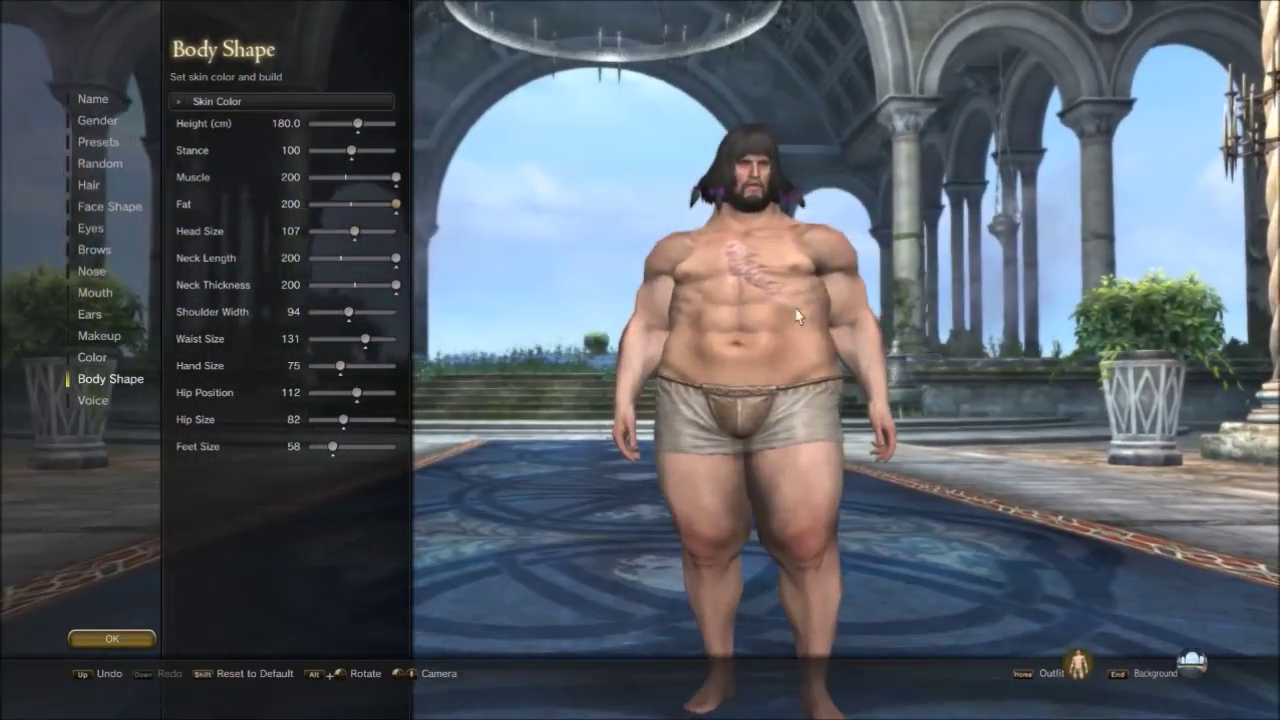
{"action": "left_click_drag", "start_coordinate": [352, 150], "coordinate": [457, 166]}
{"action": "left_click", "coordinate": [350, 101]}
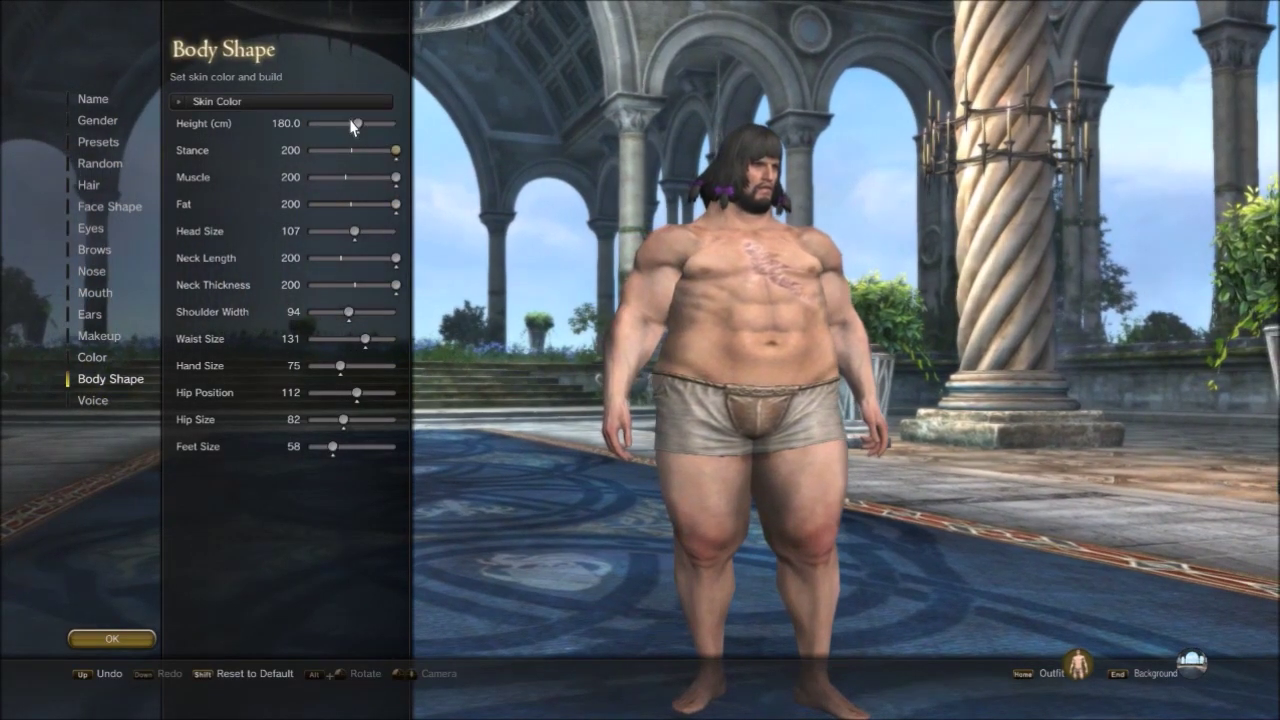
Change the skin colour to a paler green-grey tone from the palette.
{"action": "left_click", "coordinate": [347, 104]}
{"action": "left_click", "coordinate": [345, 213]}
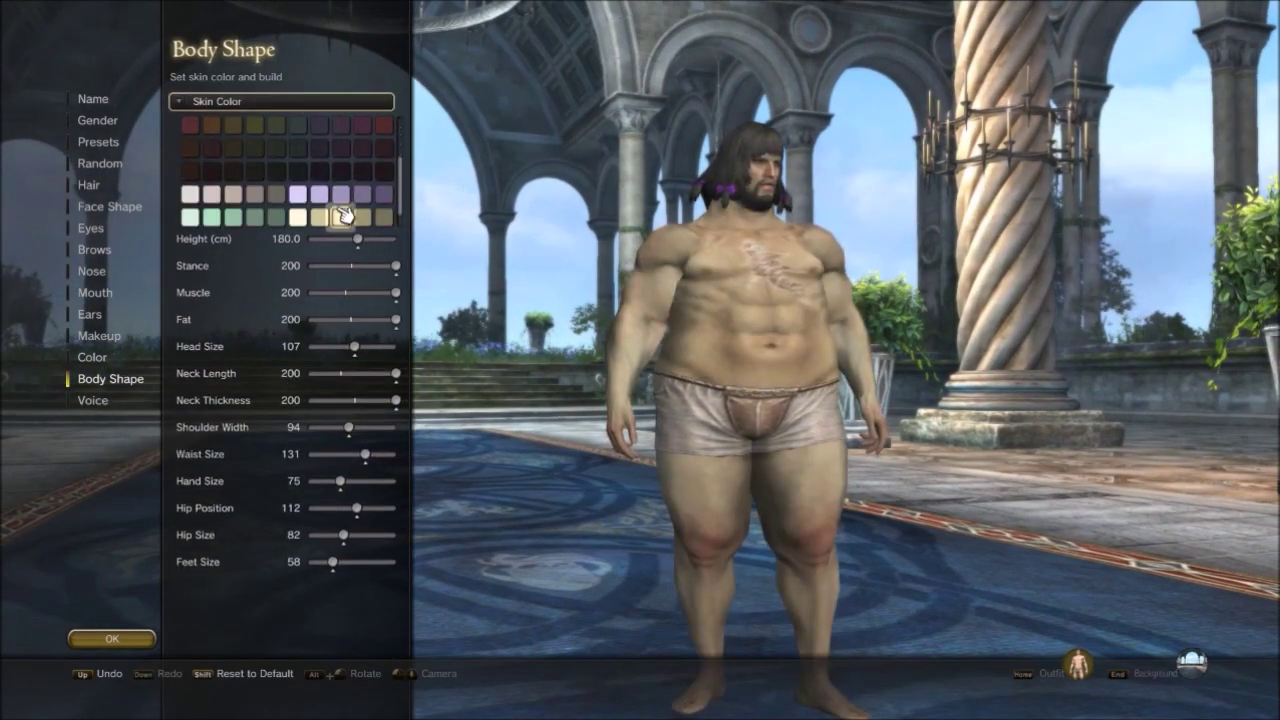
{"action": "left_click", "coordinate": [276, 215]}
{"action": "scroll", "coordinate": [320, 212], "scroll_direction": "down", "scroll_amount": 1}
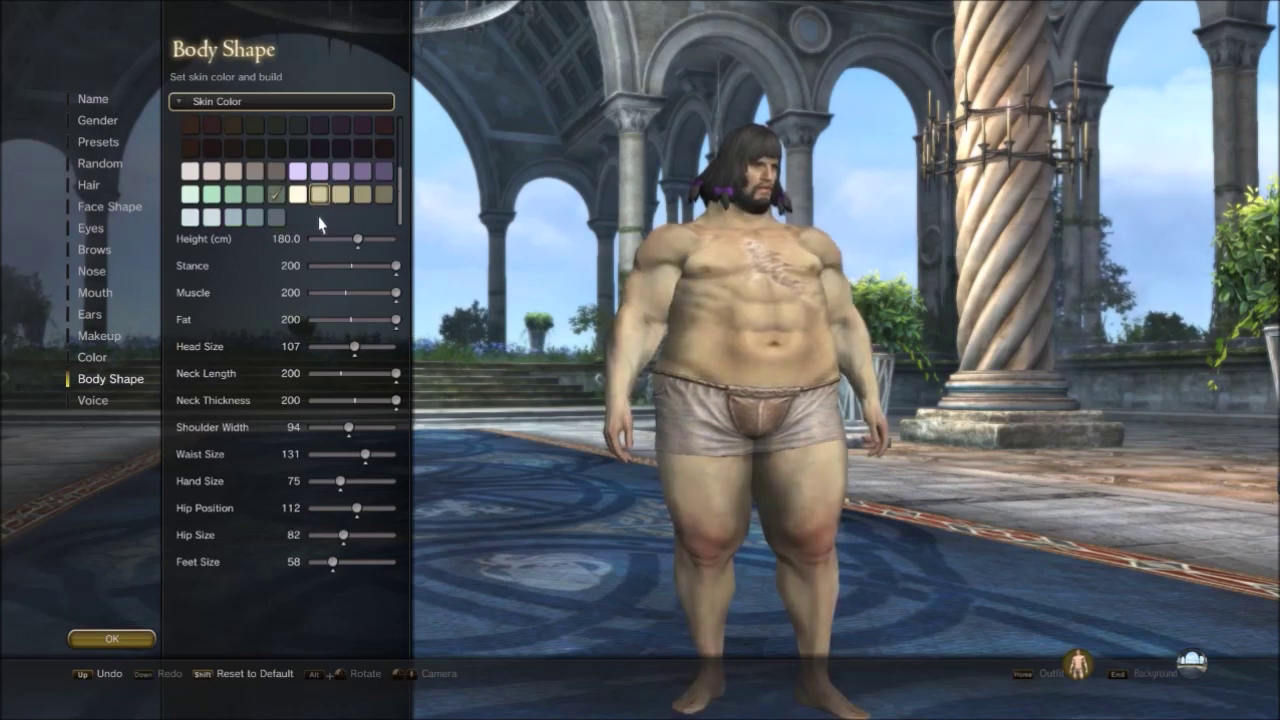
{"action": "left_click", "coordinate": [118, 401]}
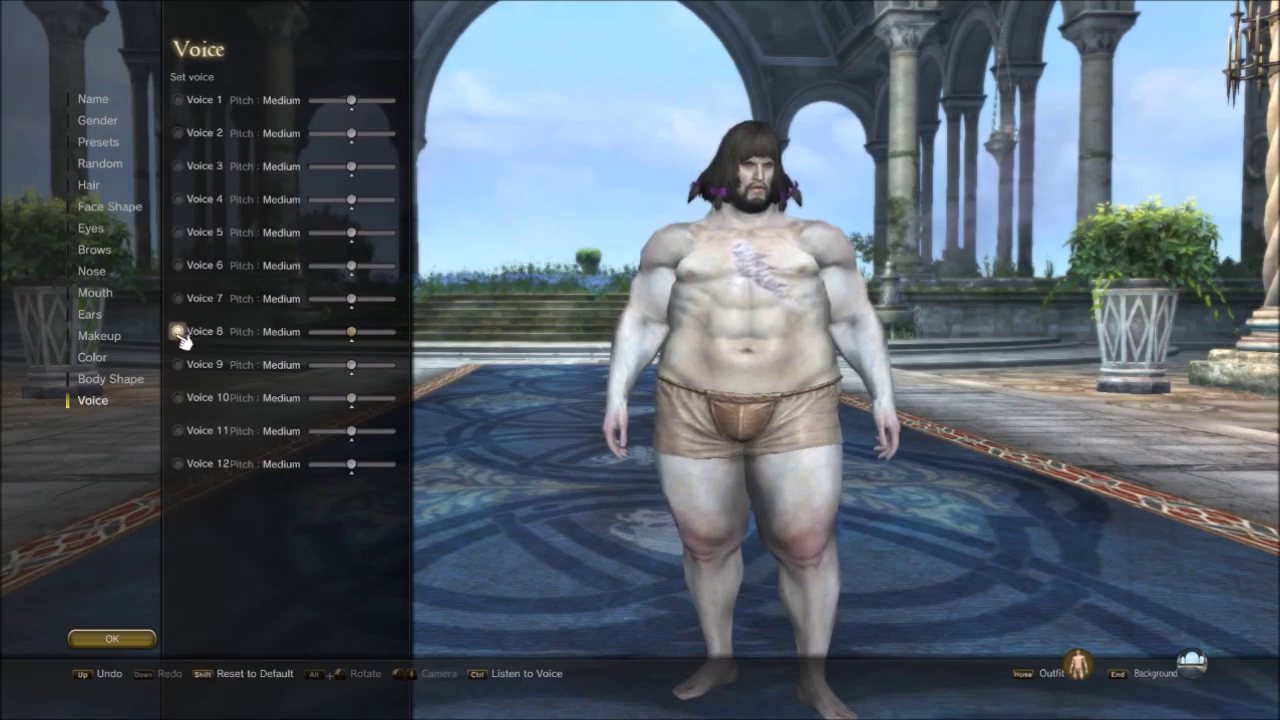
Keep Voice 8 and dress the character in the dark robe outfit.
{"action": "mouse_move", "coordinate": [1075, 664]}
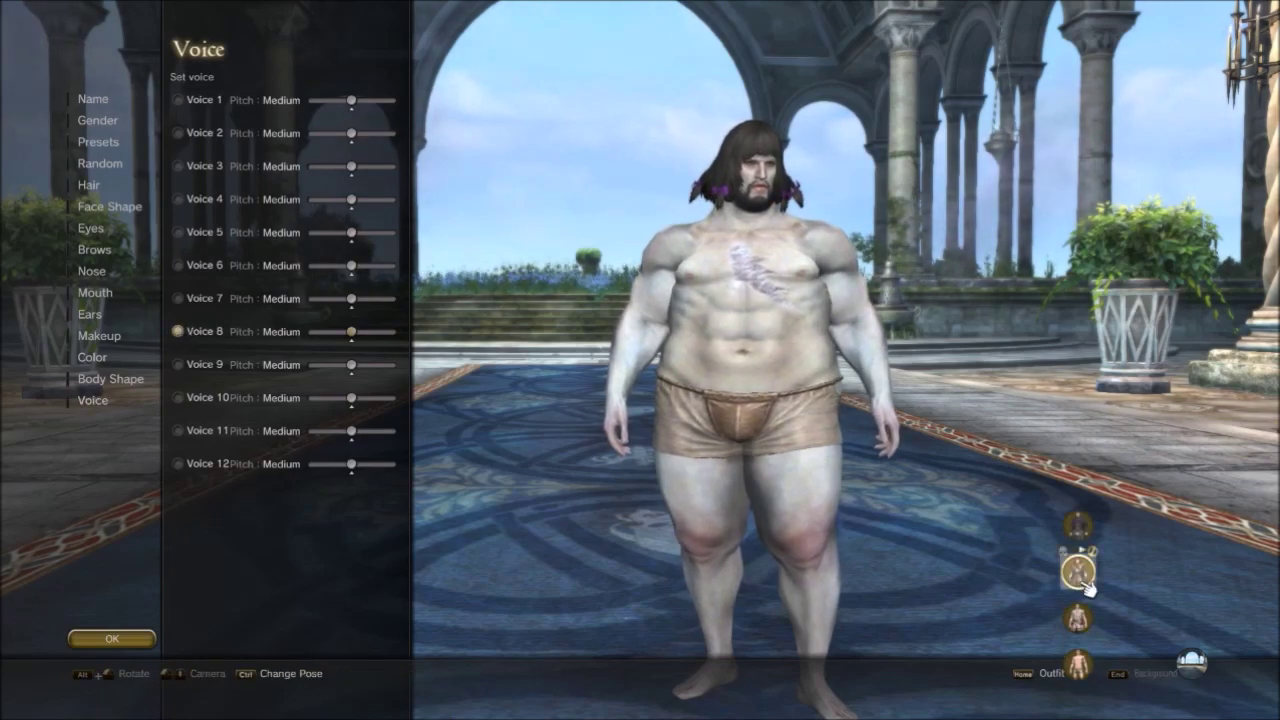
{"action": "left_click", "coordinate": [1080, 575]}
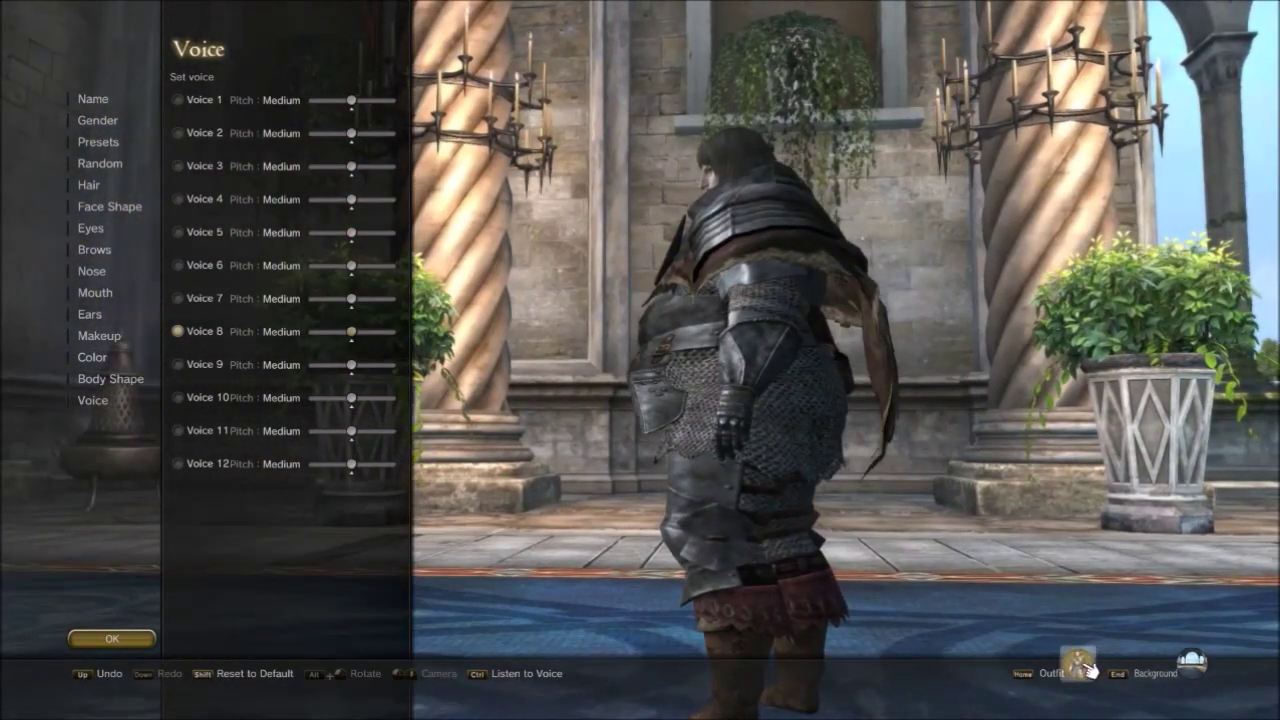
{"action": "mouse_move", "coordinate": [1088, 666]}
{"action": "left_click", "coordinate": [1087, 537]}
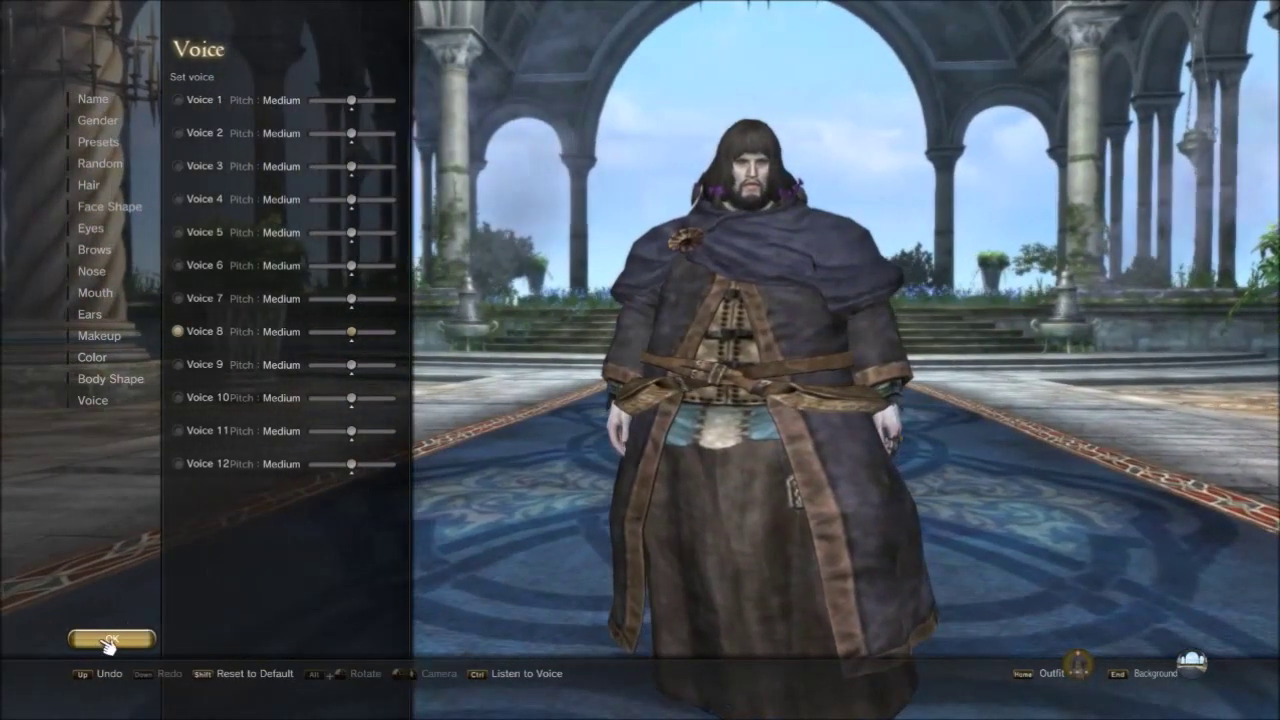
{"action": "left_click", "coordinate": [106, 640]}
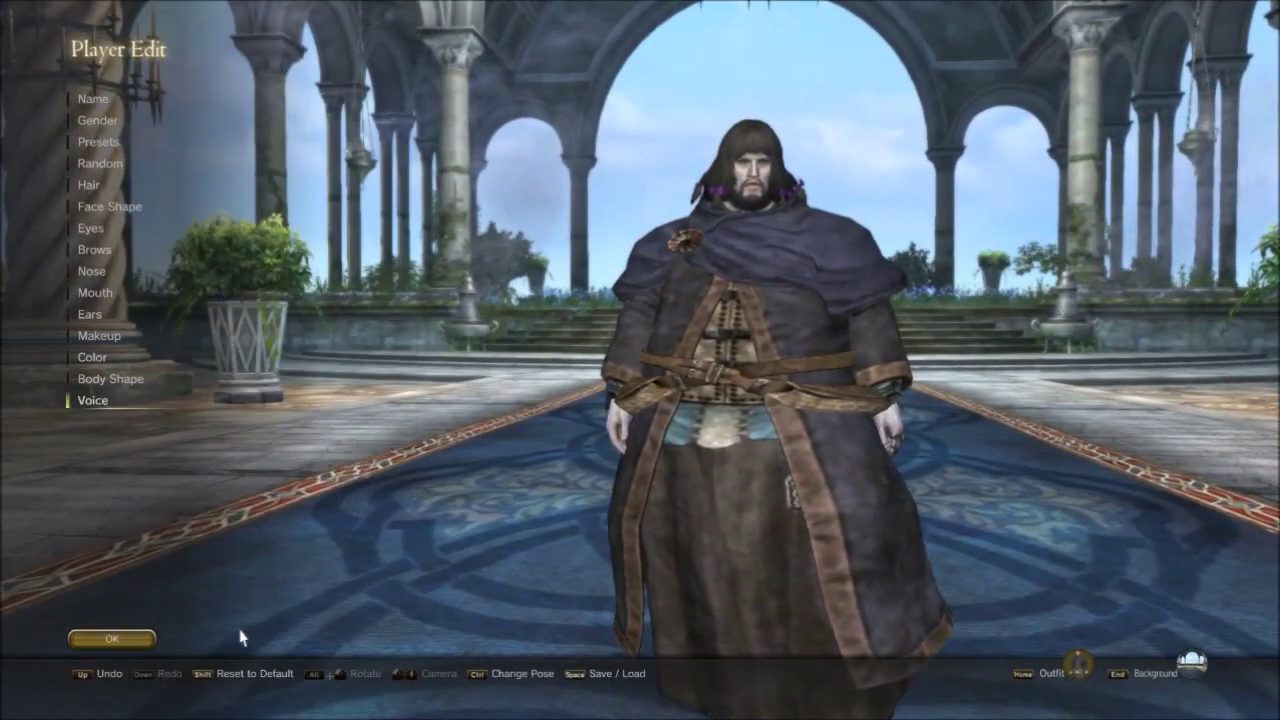
Try to finish, dismiss the name-not-set warning, and bring up name entry.
{"action": "left_click", "coordinate": [111, 639]}
{"action": "left_click", "coordinate": [171, 643]}
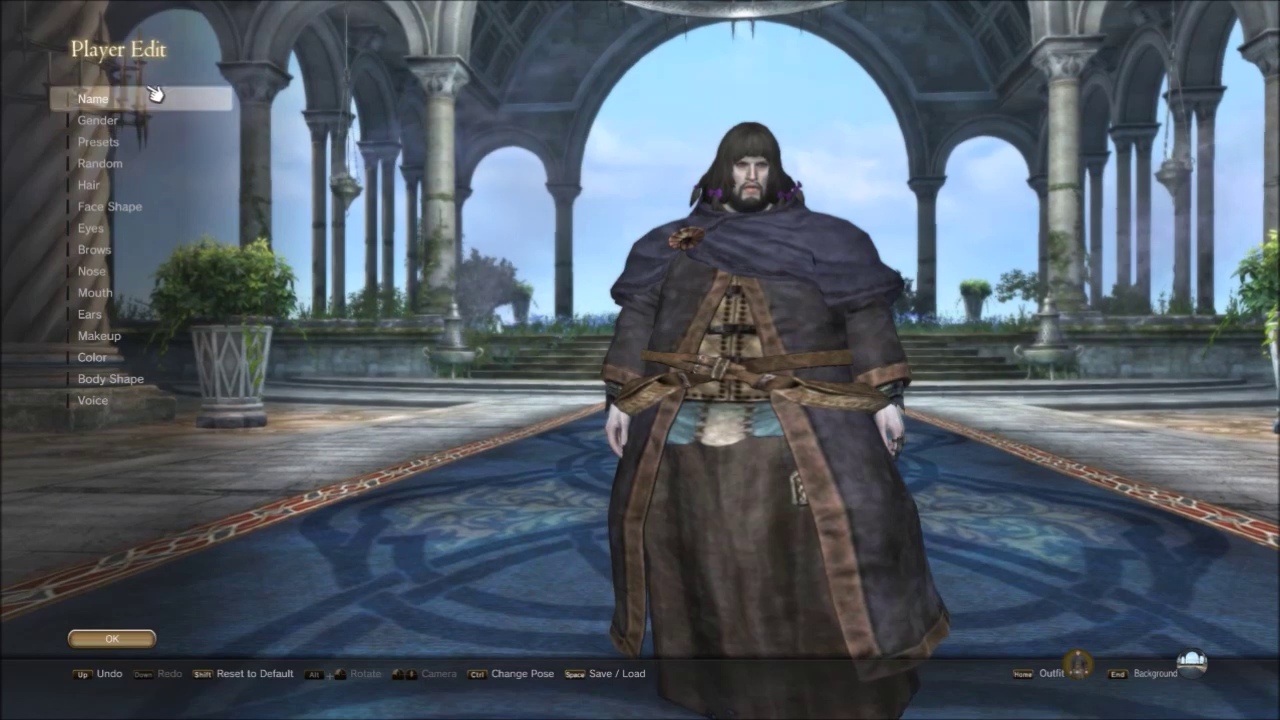
{"action": "left_click", "coordinate": [100, 98]}
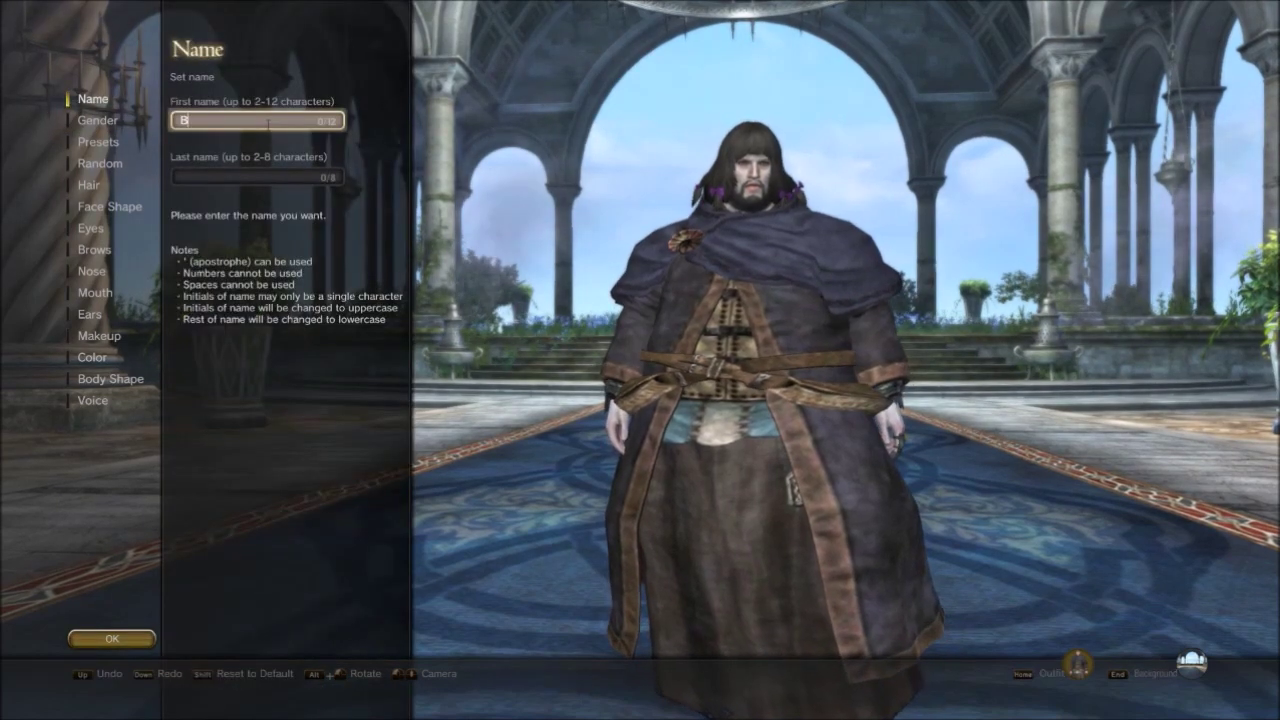